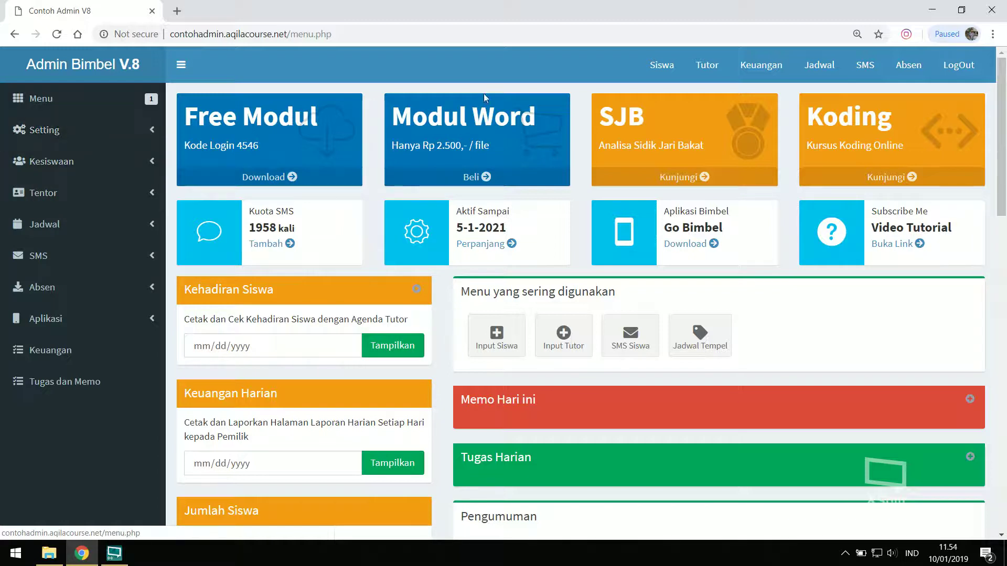
# - View the tutorial video linked from the student data page, closing it and returning to the main menu
pyautogui.click(662, 64)
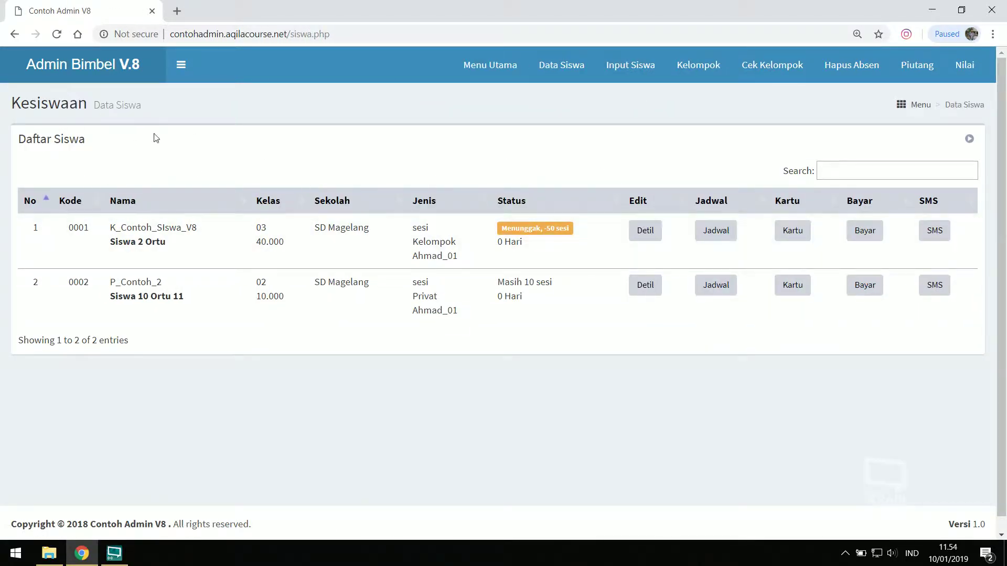
pyautogui.click(968, 139)
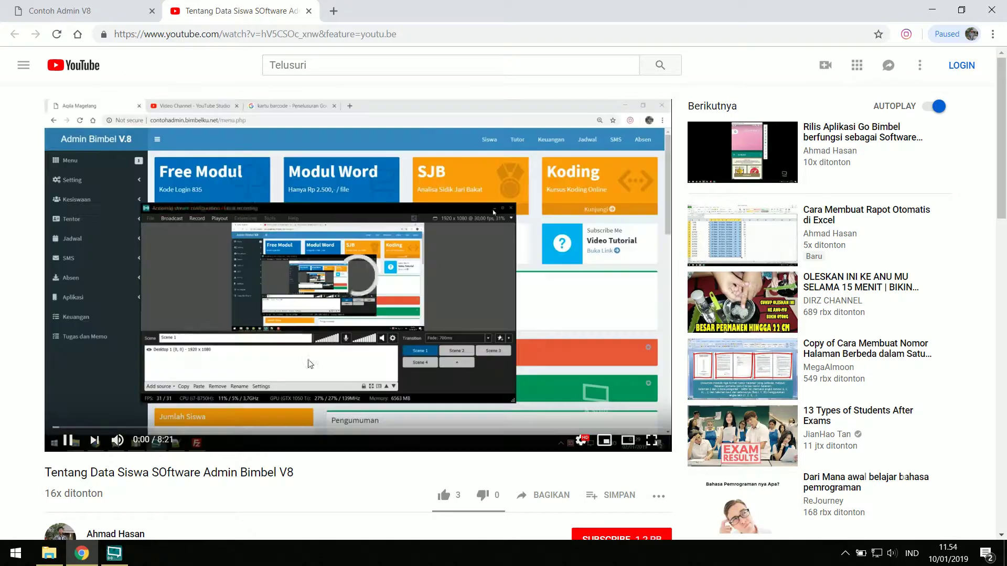
pyautogui.click(309, 10)
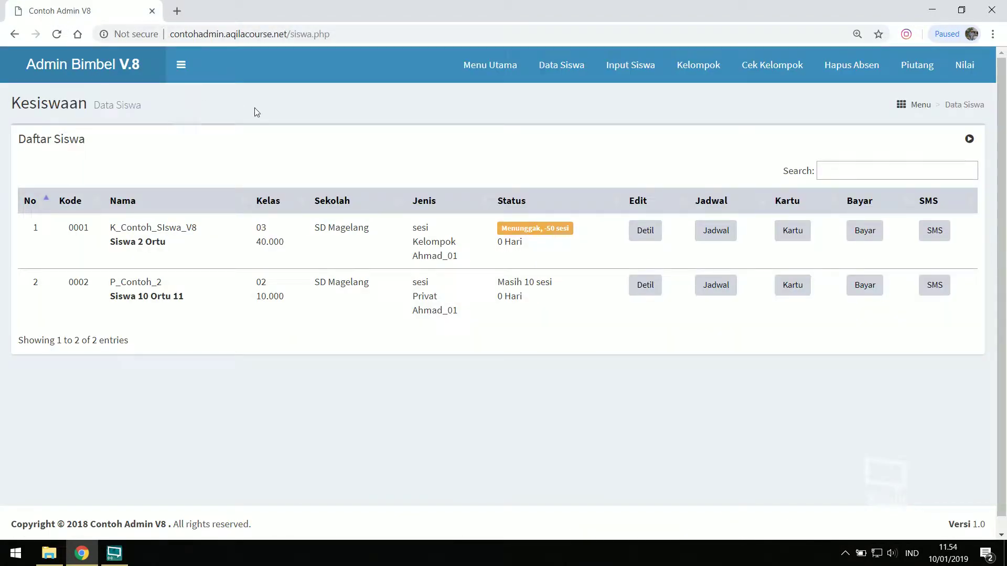
pyautogui.click(490, 66)
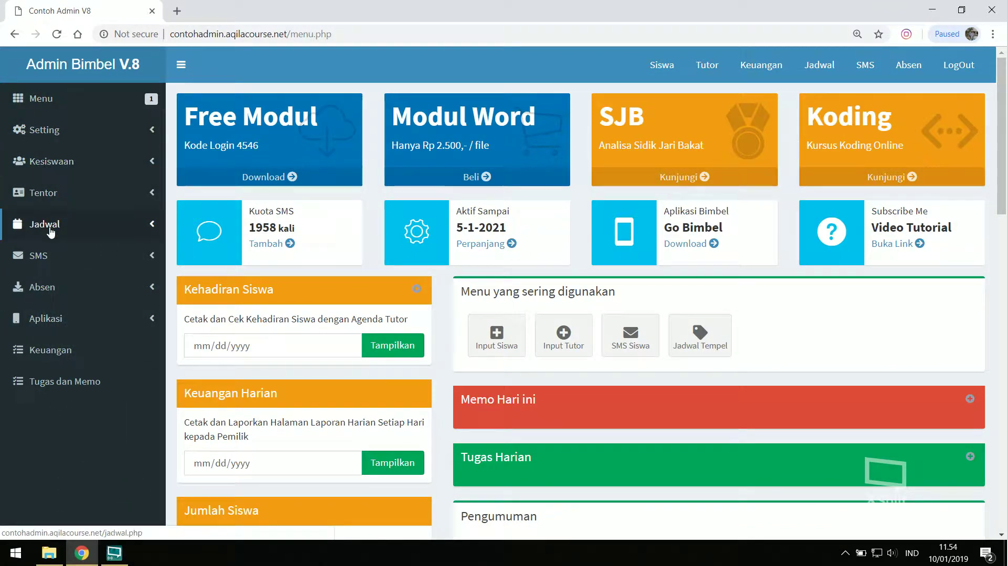
# - Open the Keuangan page and look over its Riwayat Transaksi, Uang Keluar and Uang Masuk sections
pyautogui.click(32, 351)
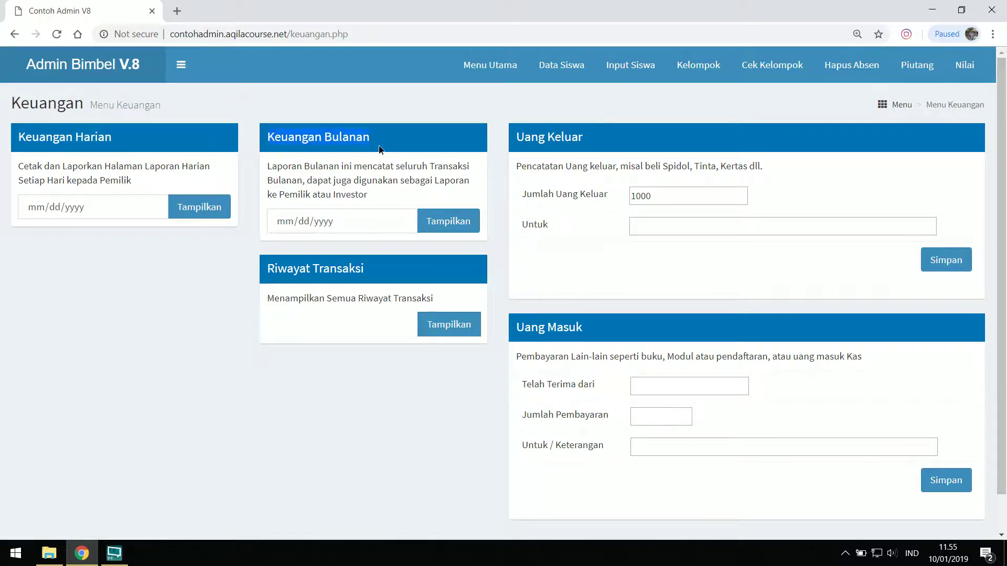
pyautogui.moveTo(272, 275); pyautogui.dragTo(382, 271)
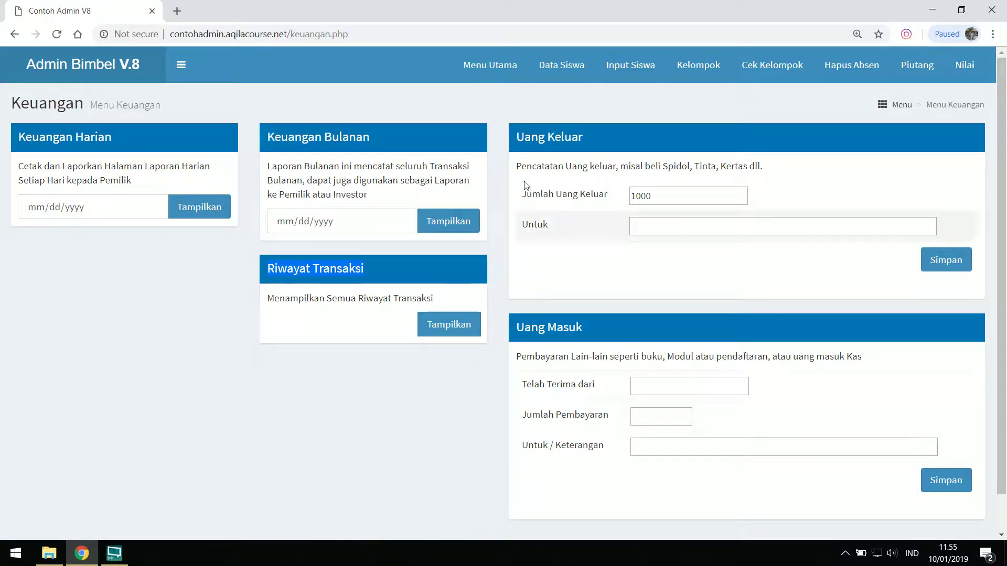
pyautogui.moveTo(516, 137); pyautogui.dragTo(601, 146)
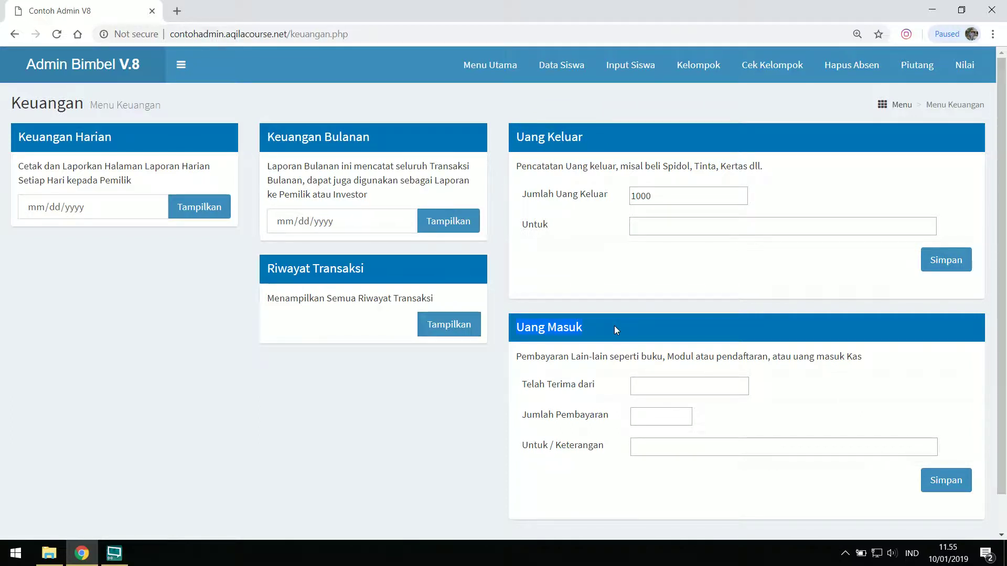
# - Display the daily finance report for 01/10/2019 and enlarge it for reading
pyautogui.click(156, 209)
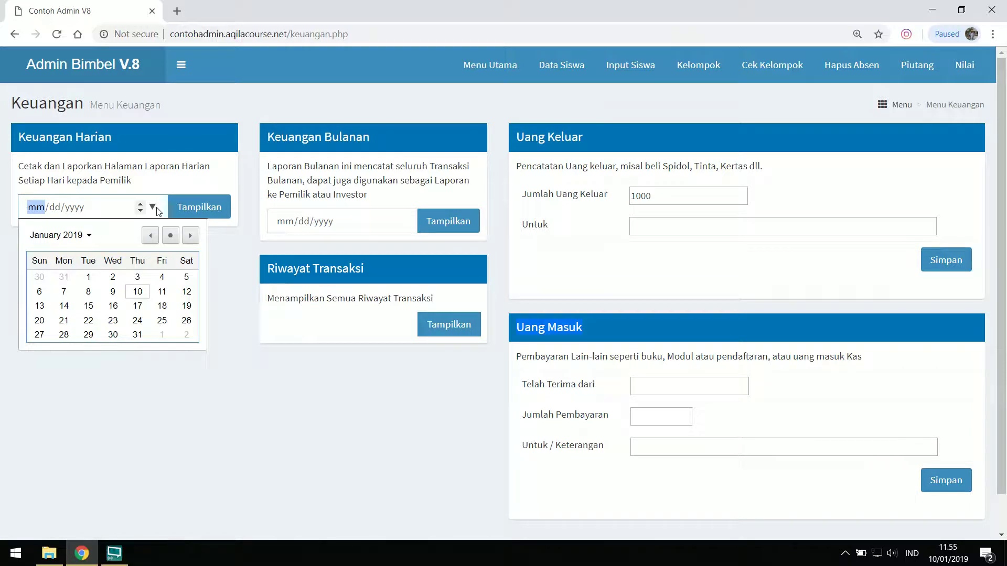
pyautogui.click(138, 293)
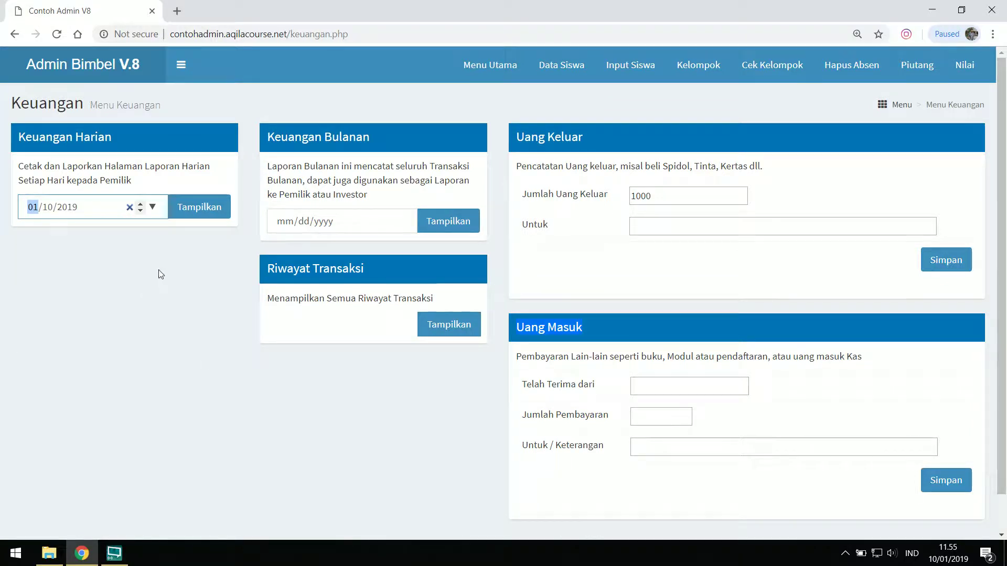
pyautogui.click(196, 210)
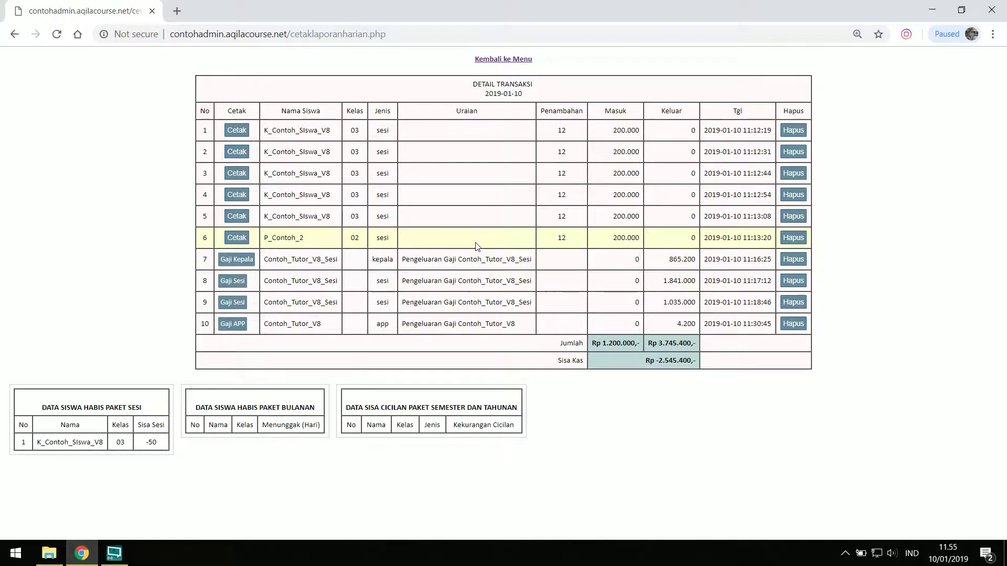
pyautogui.hotkey('ctrl', '+')
pyautogui.hotkey('ctrl', '+')
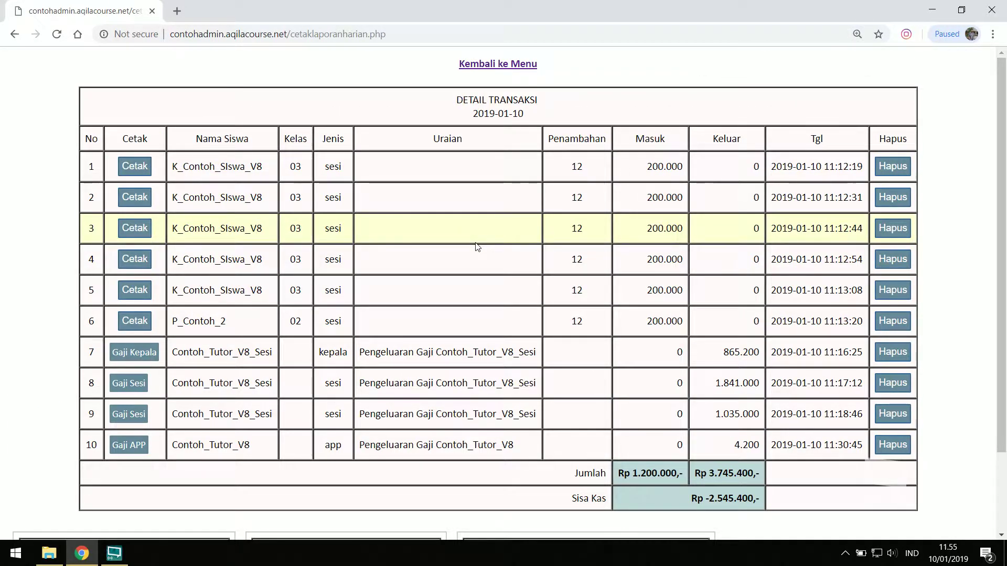
# - Examine the daily report's full page in the print preview and leave without printing
pyautogui.hotkey('ctrl', 'p')
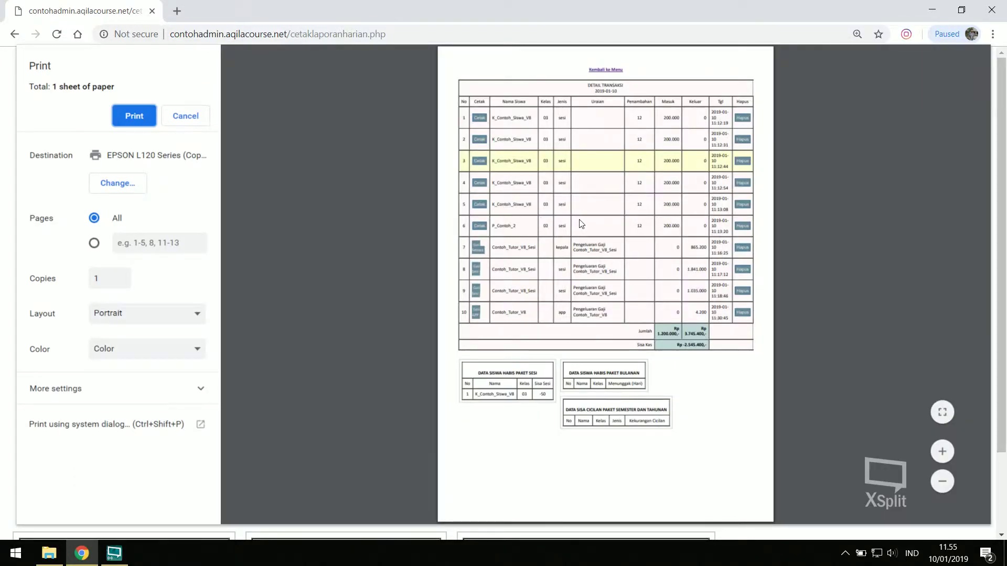
pyautogui.scroll(3, 581, 224)
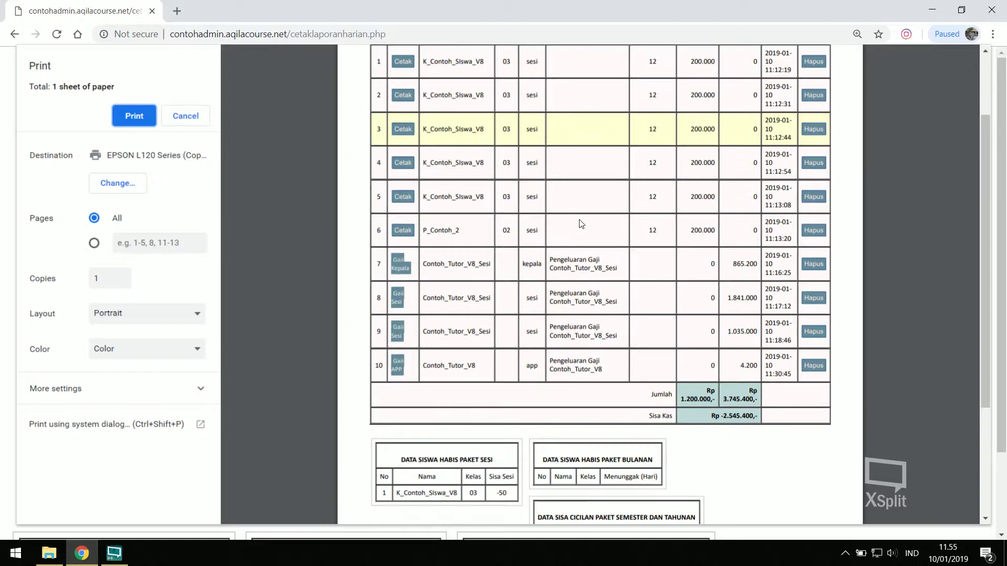
pyautogui.scroll(-5, 581, 224)
pyautogui.scroll(6, 581, 223)
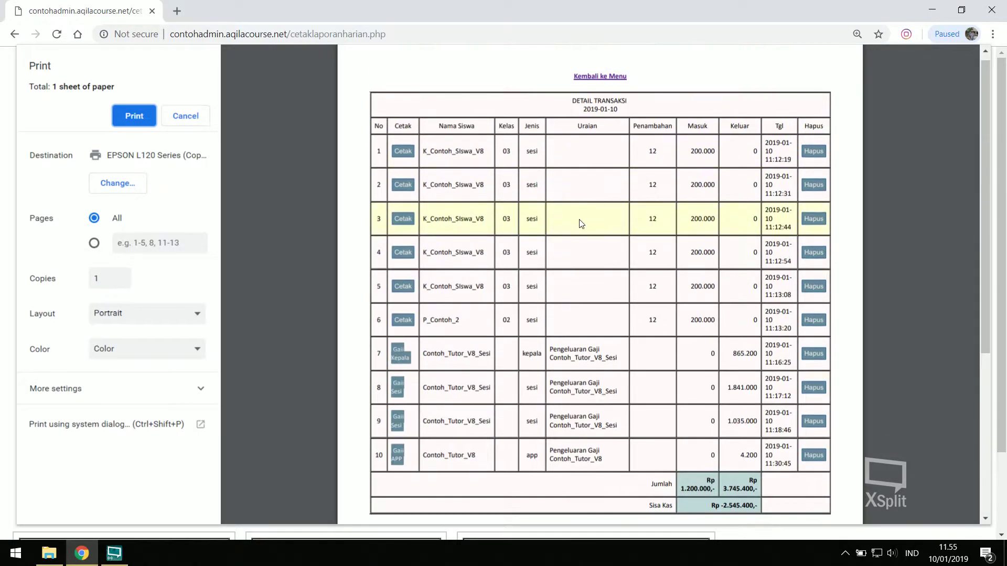
pyautogui.scroll(-5, 581, 224)
pyautogui.scroll(5, 581, 224)
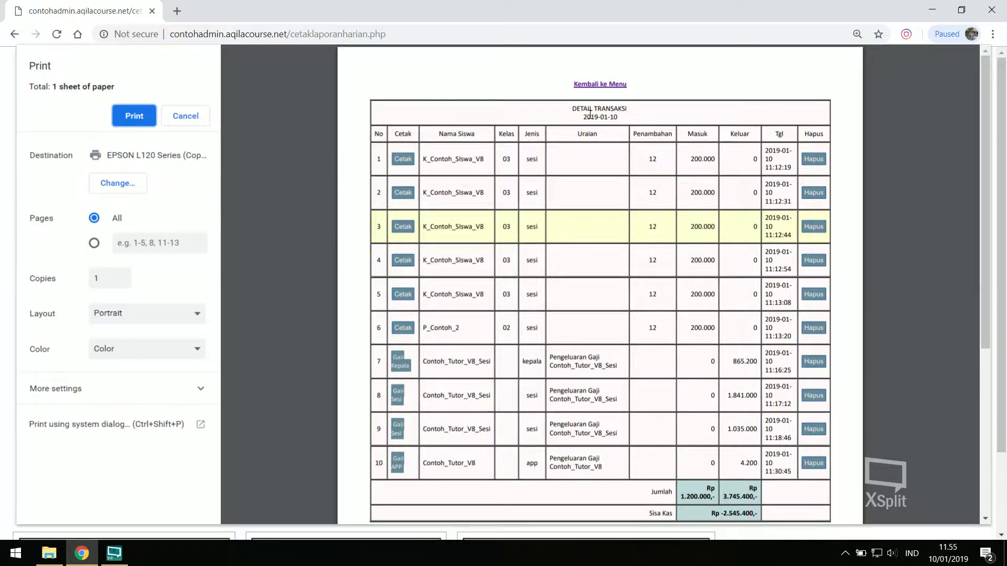
pyautogui.click(197, 118)
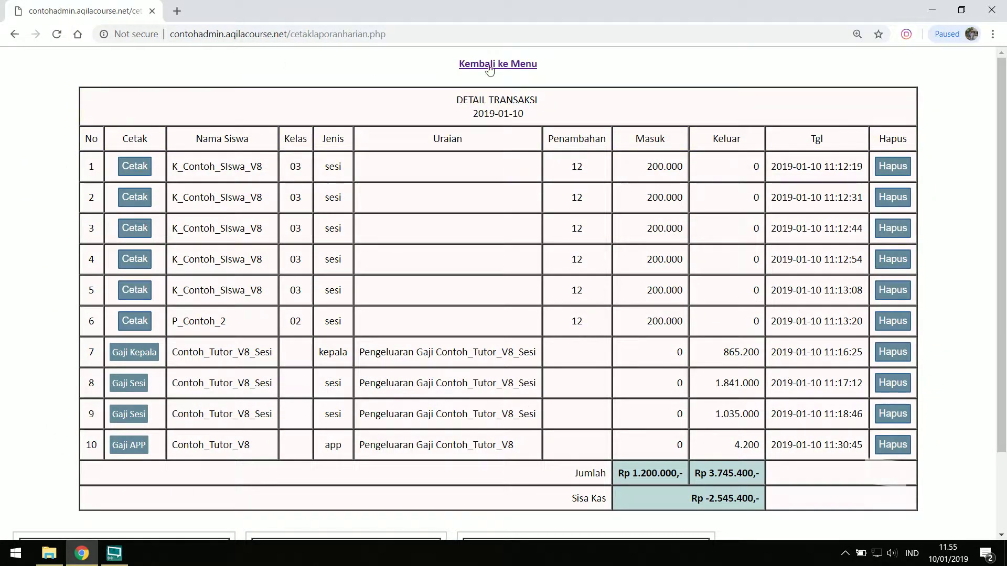
# - Set the report's print options to black and white without background graphics, check the preview and leave without printing
pyautogui.scroll(-1, 397, 201)
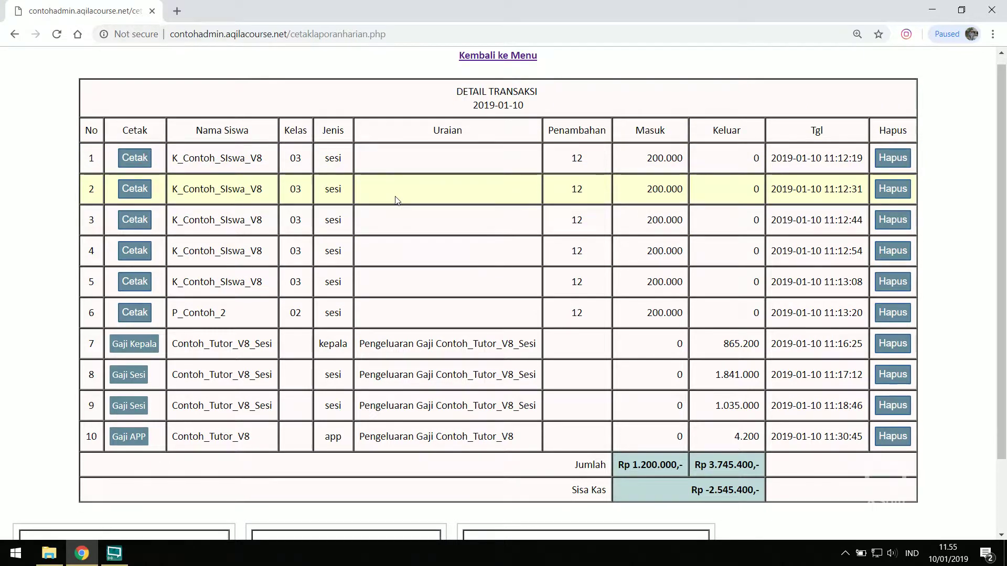
pyautogui.hotkey('ctrl', 'p')
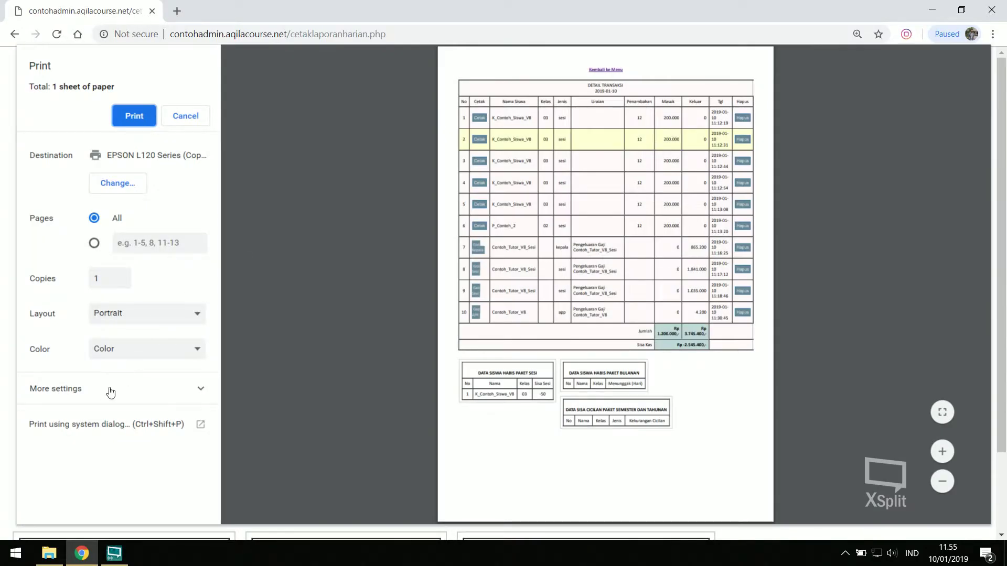
pyautogui.click(110, 391)
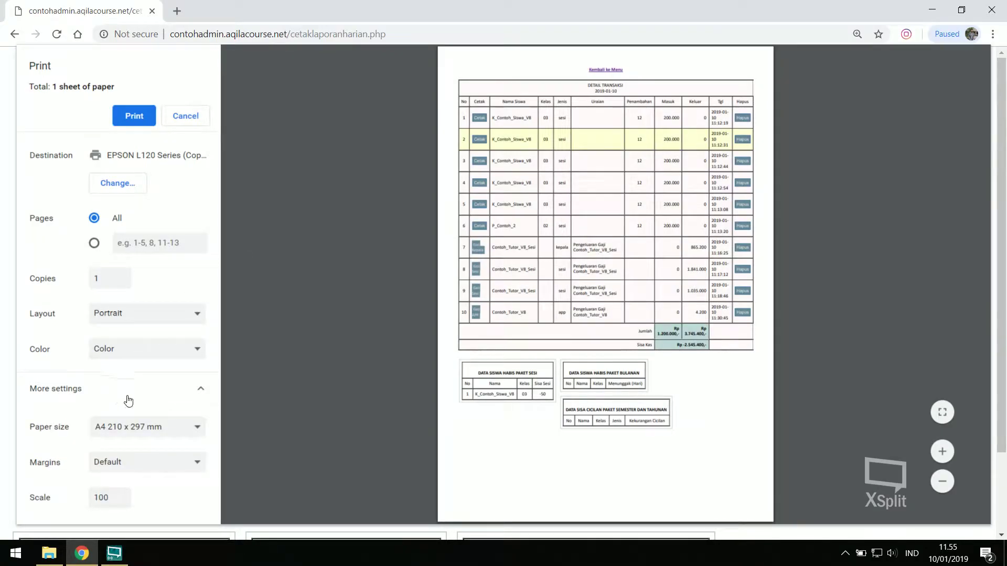
pyautogui.click(137, 353)
pyautogui.click(137, 364)
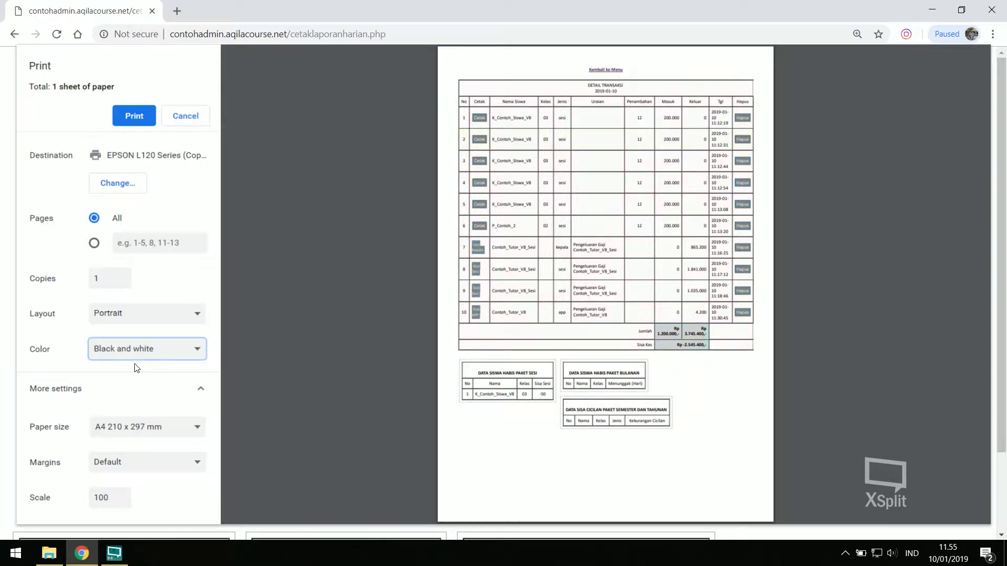
pyautogui.scroll(-2, 136, 367)
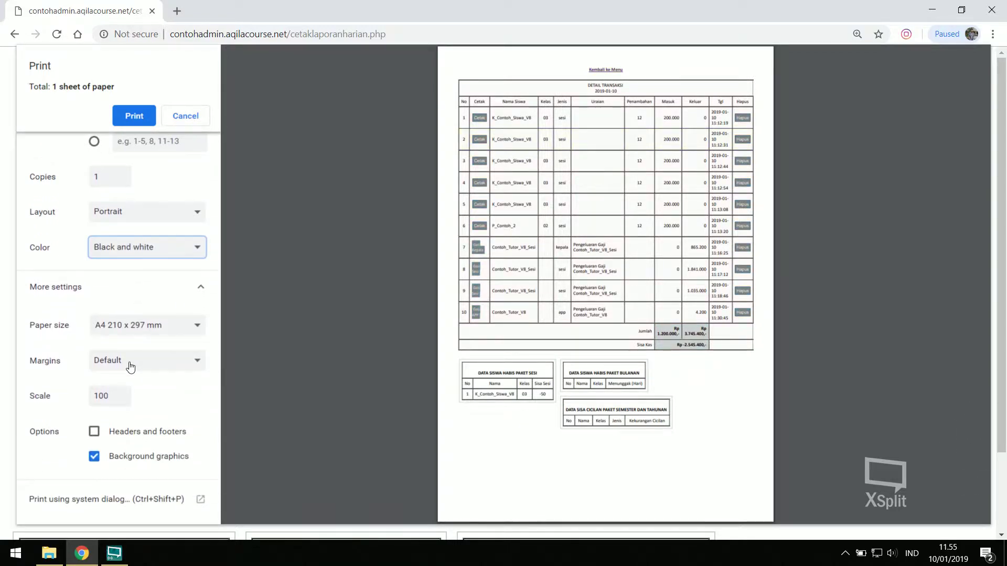
pyautogui.click(95, 462)
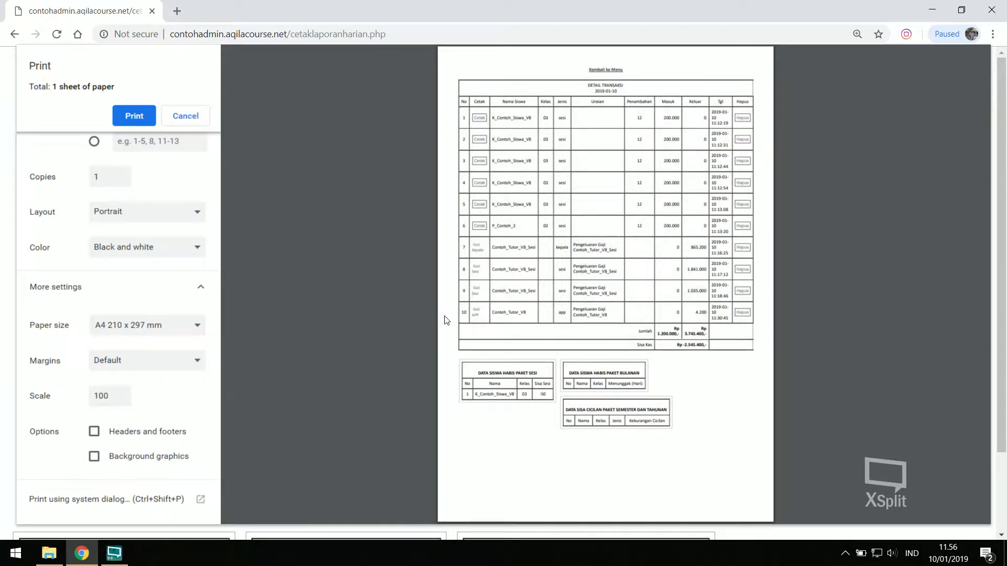
pyautogui.keyDown('ctrl'); pyautogui.scroll(3, 631, 259); pyautogui.keyUp('ctrl')
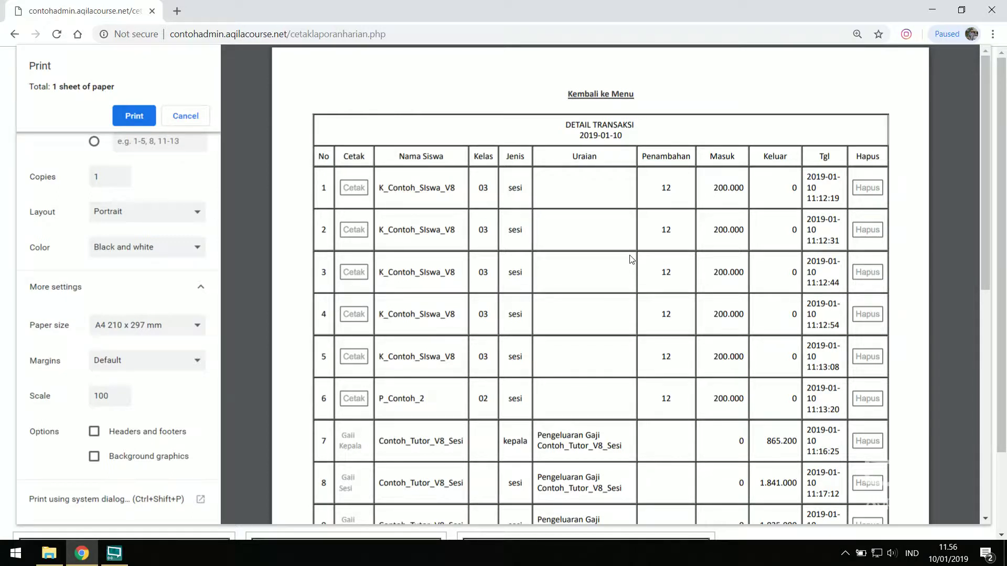
pyautogui.click(201, 116)
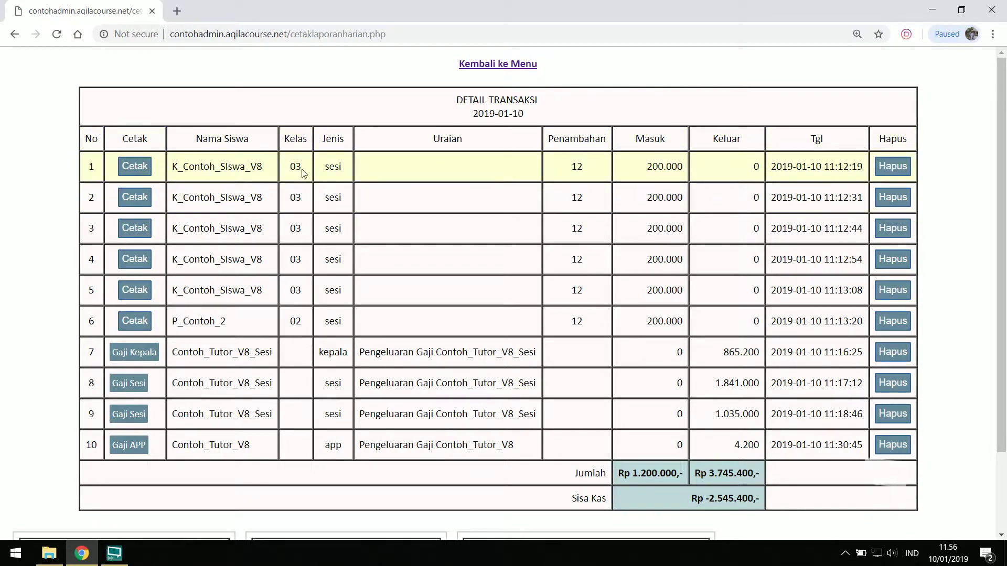
pyautogui.click(893, 166)
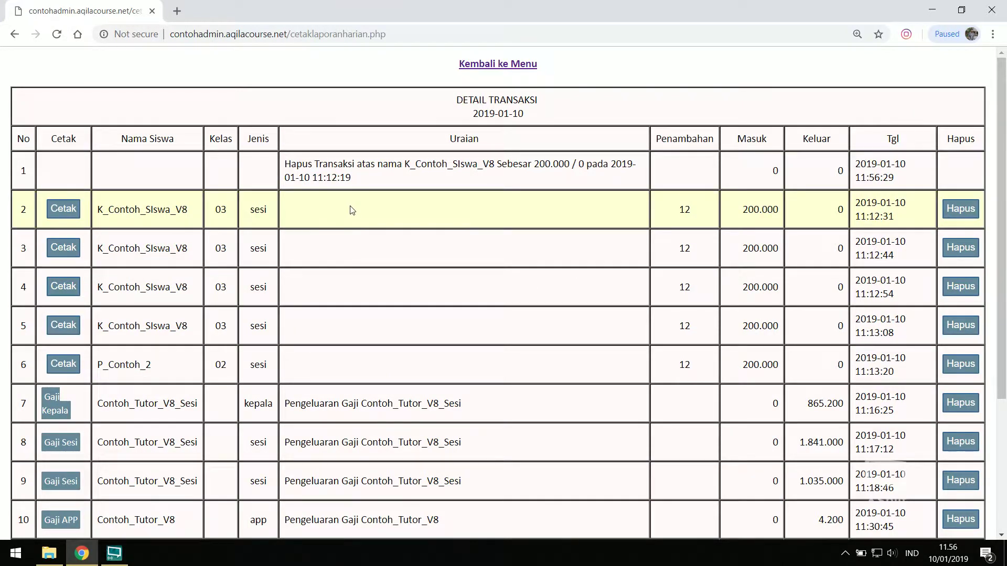
pyautogui.moveTo(284, 164); pyautogui.dragTo(409, 165)
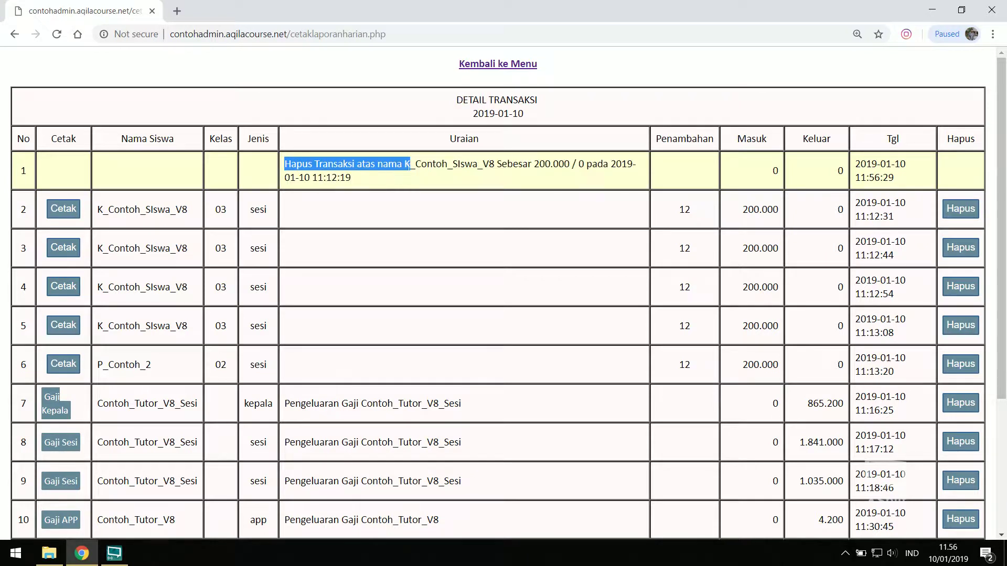
pyautogui.click(456, 175)
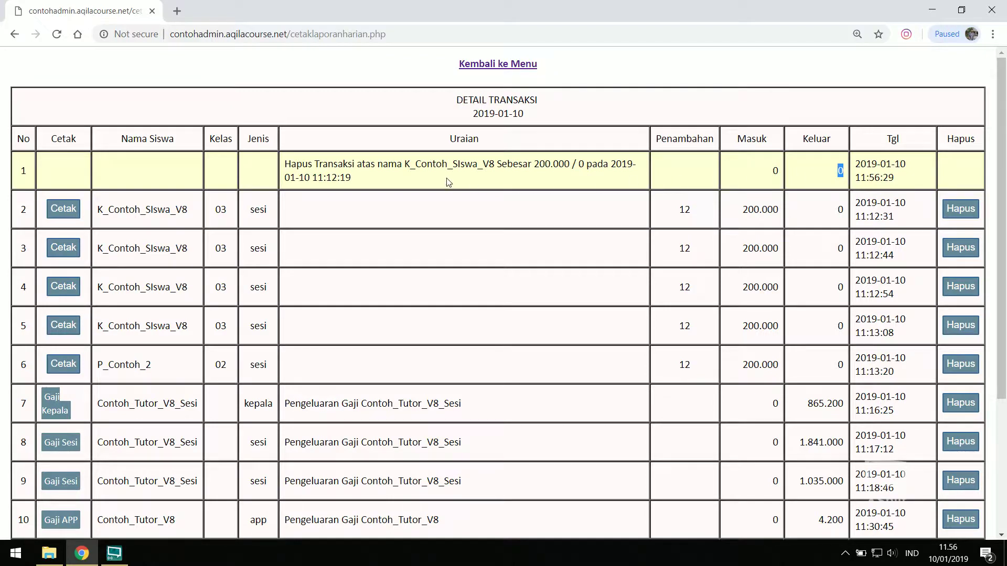
pyautogui.moveTo(285, 164); pyautogui.dragTo(361, 182)
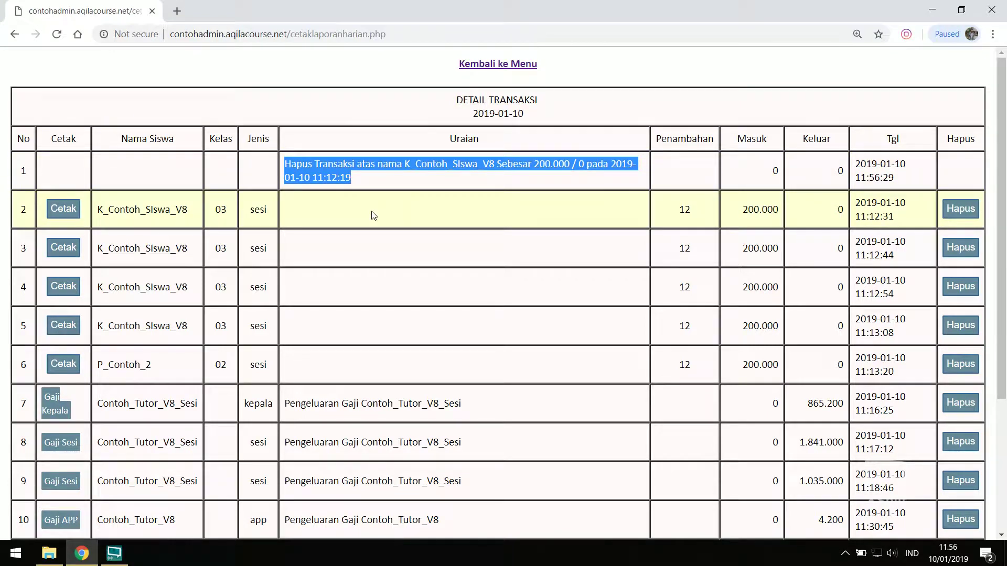
# - Open the printable receipt for the student payment in row 2 of the daily report
pyautogui.scroll(-2, 373, 215)
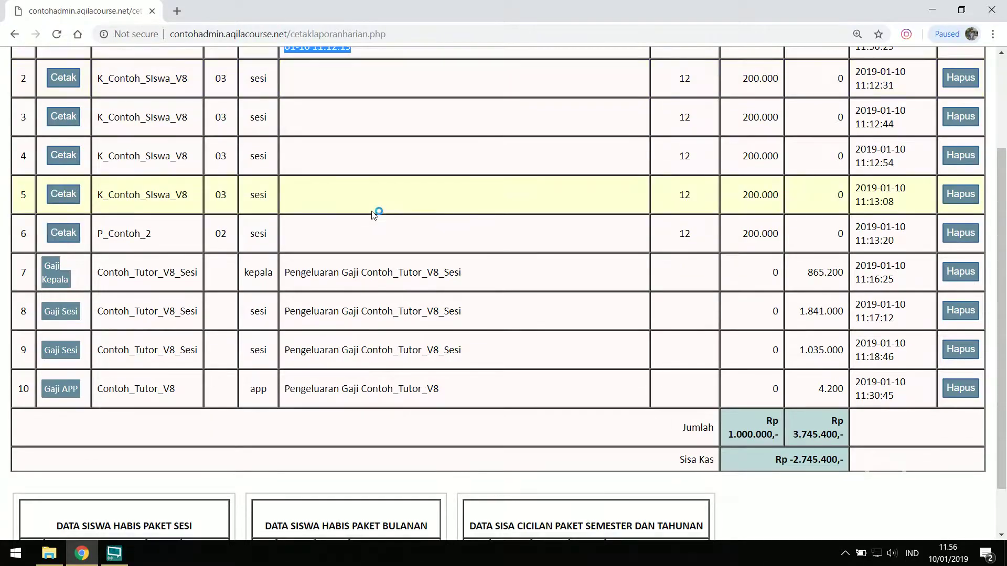
pyautogui.hotkey('ctrl', '-')
pyautogui.hotkey('ctrl', '-')
pyautogui.hotkey('ctrl', '-')
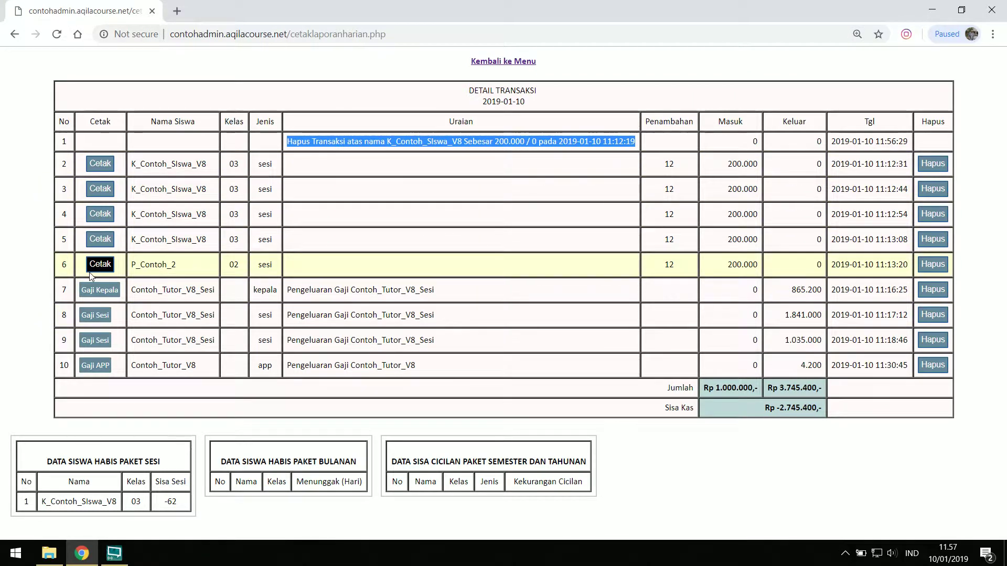
pyautogui.click(105, 165)
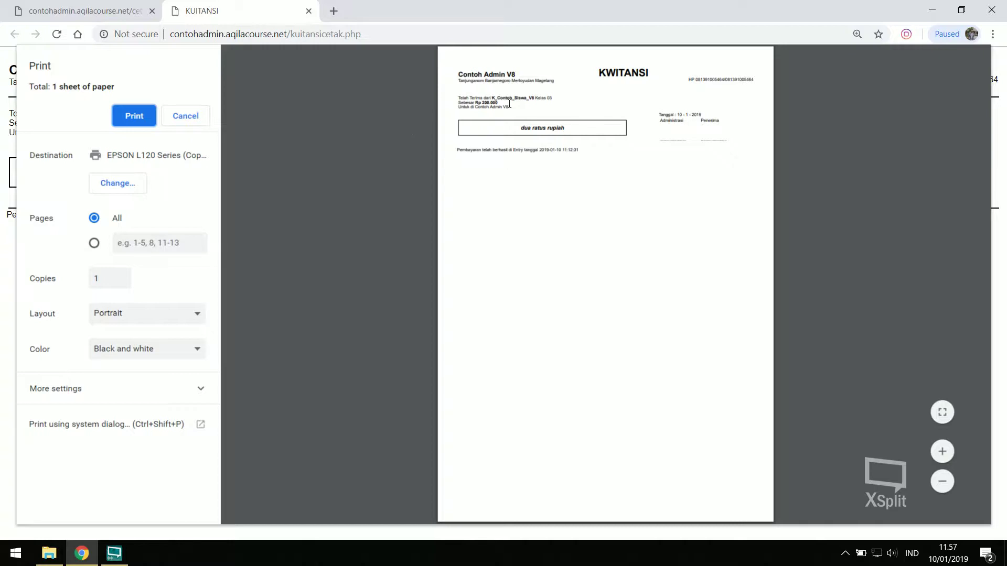
# - Turn on background graphics in the receipt's print options, leave without printing and return to the daily report
pyautogui.click(120, 392)
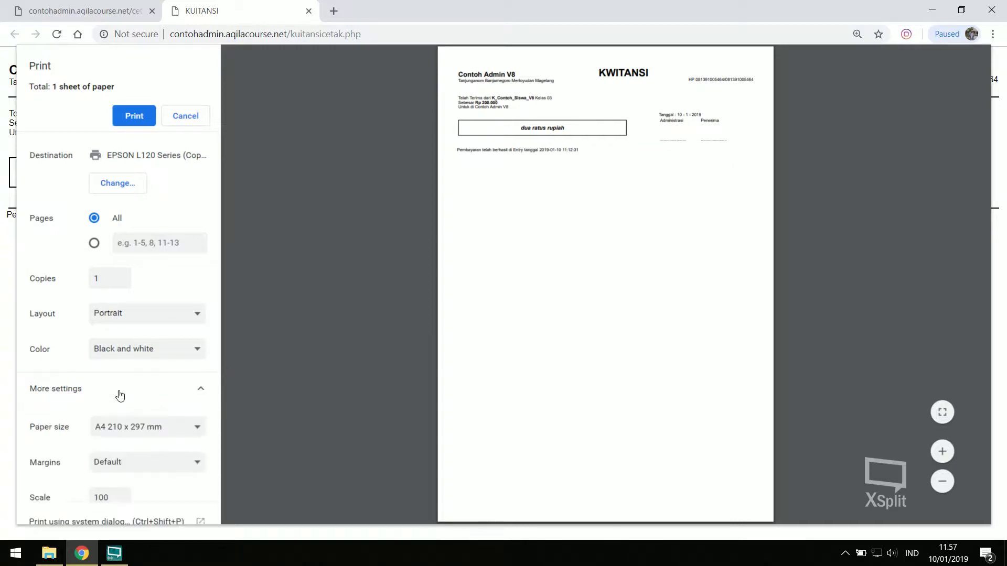
pyautogui.click(138, 467)
pyautogui.click(168, 393)
pyautogui.click(169, 394)
pyautogui.scroll(-2, 169, 393)
pyautogui.click(94, 456)
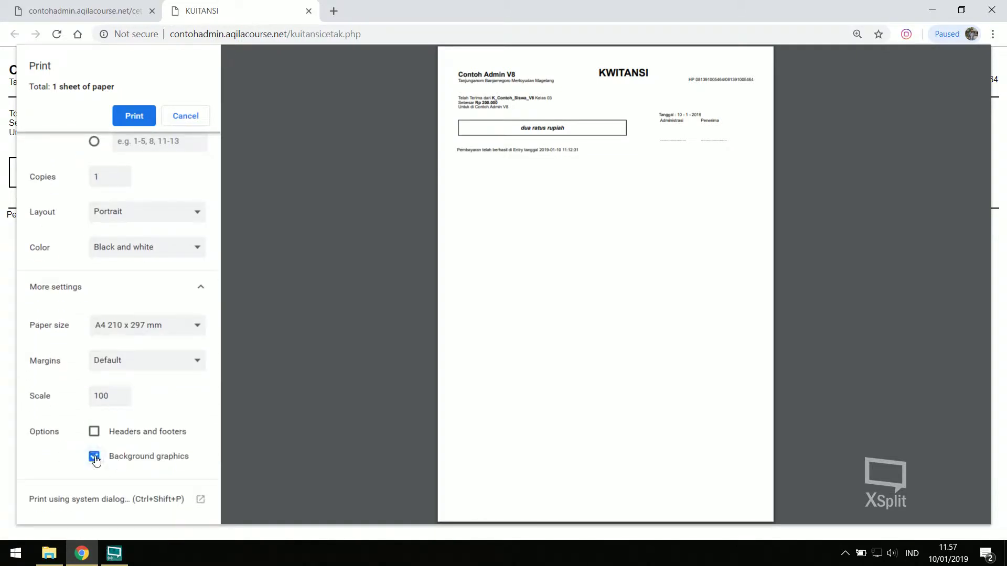
pyautogui.click(187, 116)
pyautogui.click(497, 240)
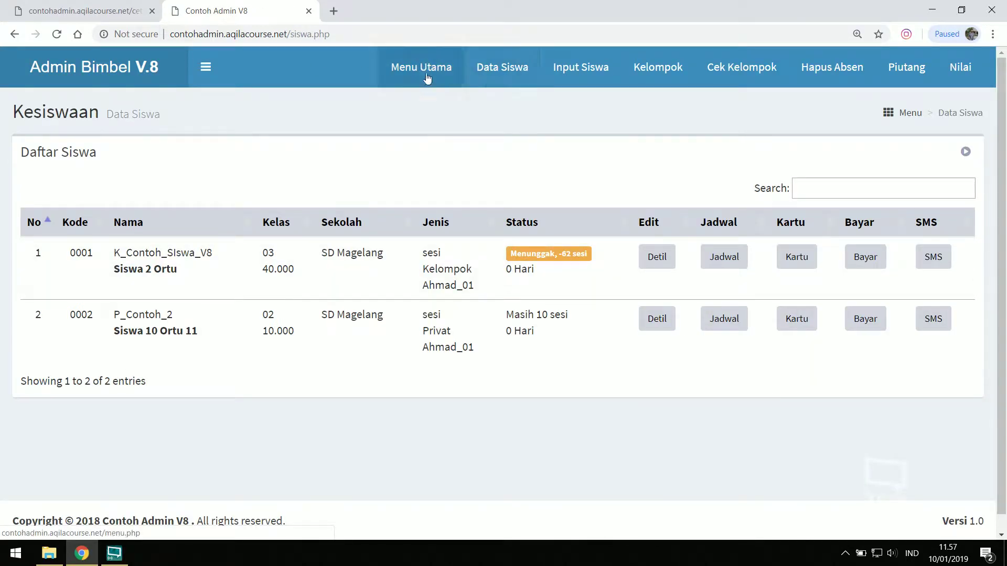
pyautogui.click(309, 11)
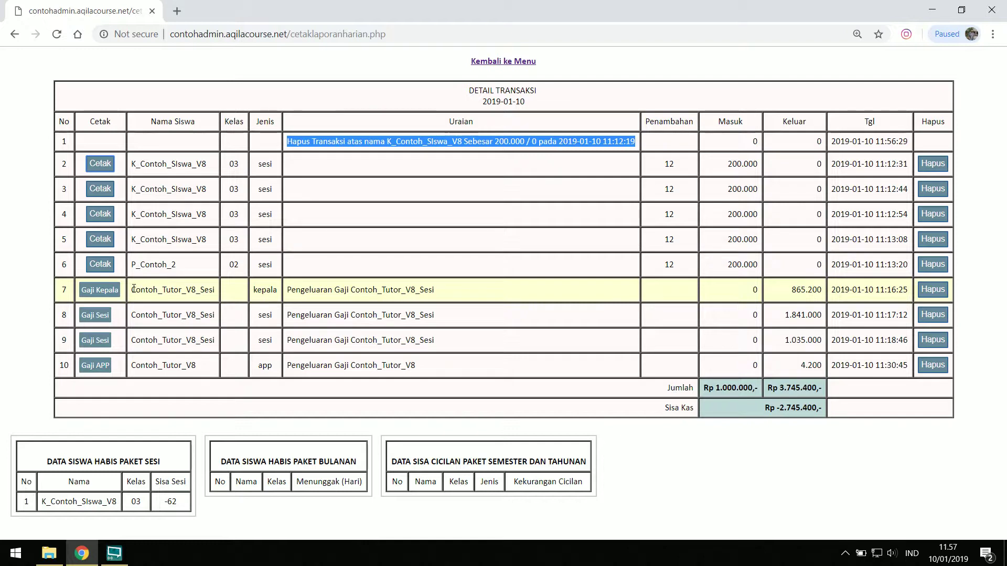
# - View the Gaji Kepala salary slip for the row 7 tutor payment and return to the daily report
pyautogui.moveTo(131, 292); pyautogui.dragTo(220, 292)
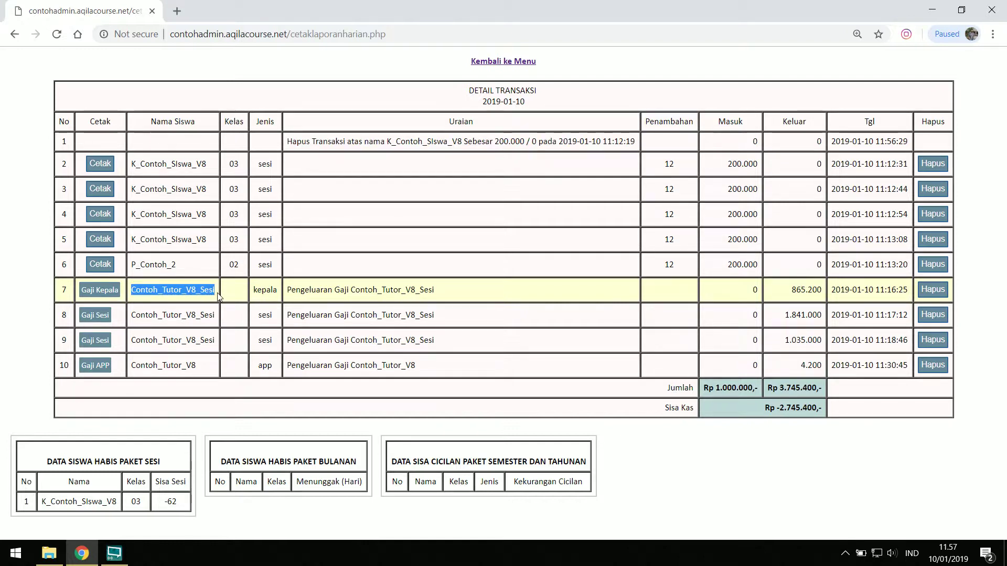
pyautogui.doubleClick(806, 290)
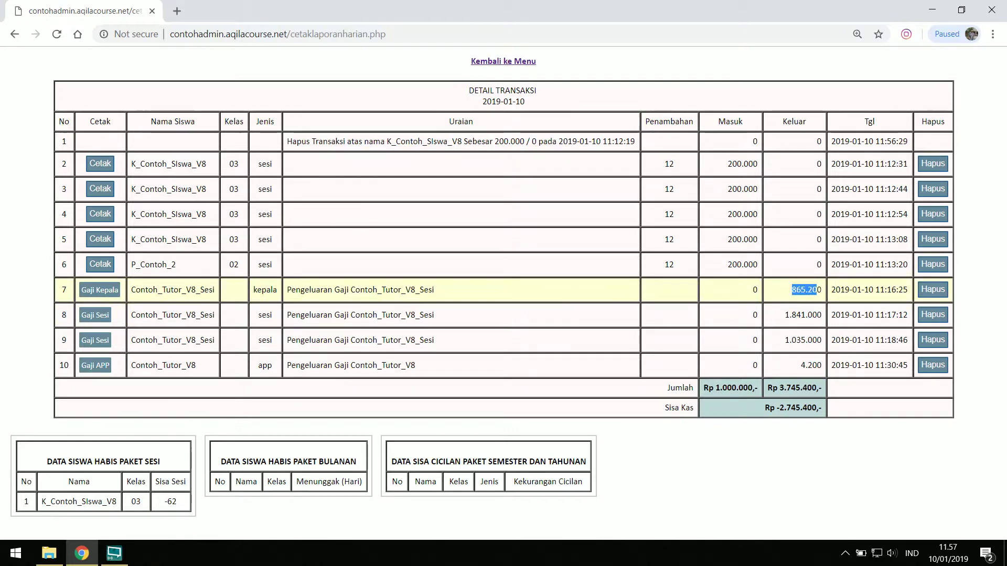
pyautogui.hotkey('ctrl', '+')
pyautogui.hotkey('ctrl', '+')
pyautogui.hotkey('ctrl', '+')
pyautogui.hotkey('ctrl', '+')
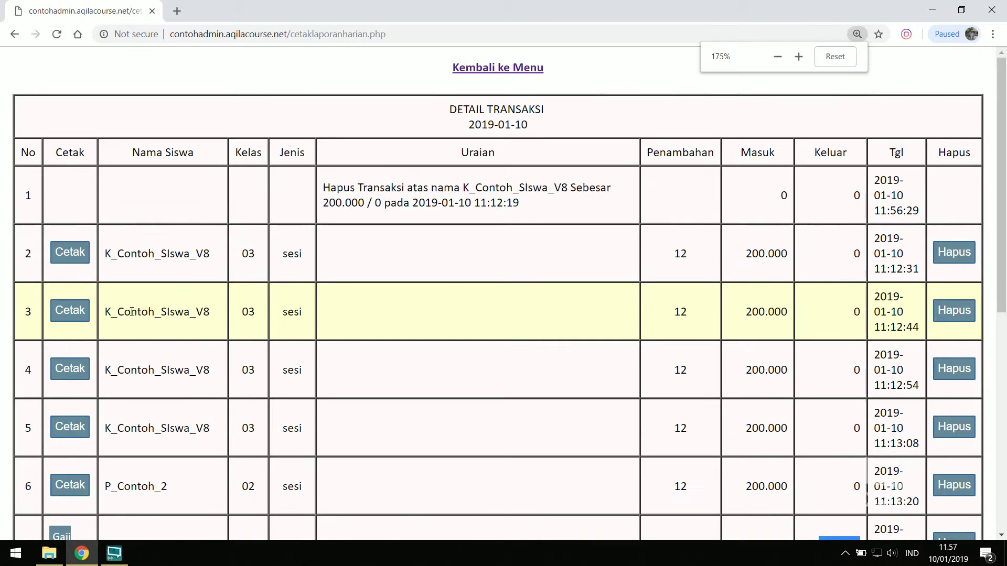
pyautogui.scroll(-2, 133, 316)
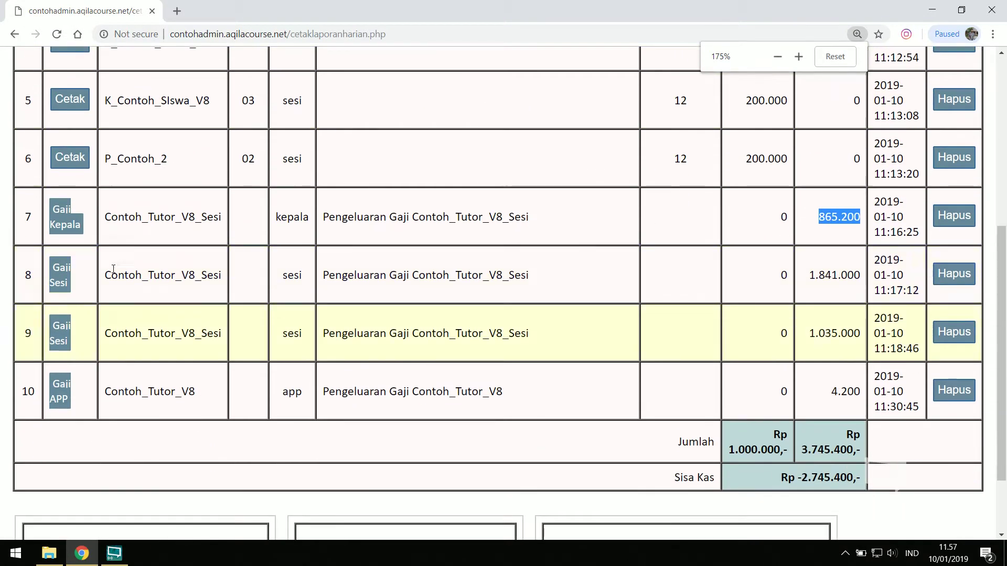
pyautogui.click(61, 231)
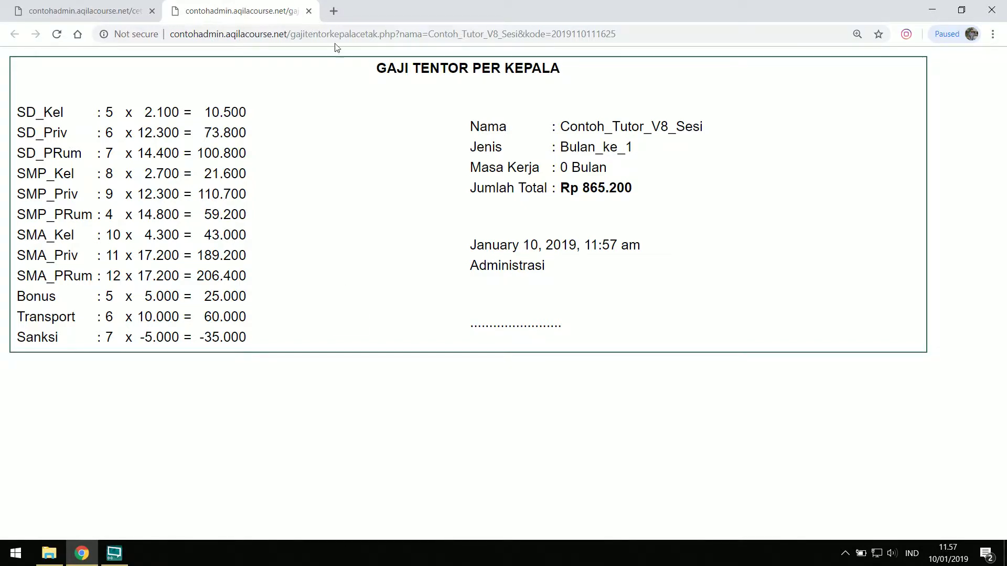
pyautogui.click(309, 11)
# - View the Gaji Sesi slip of row 9 and the Gaji APP slip of row 10, closing each one
pyautogui.click(66, 342)
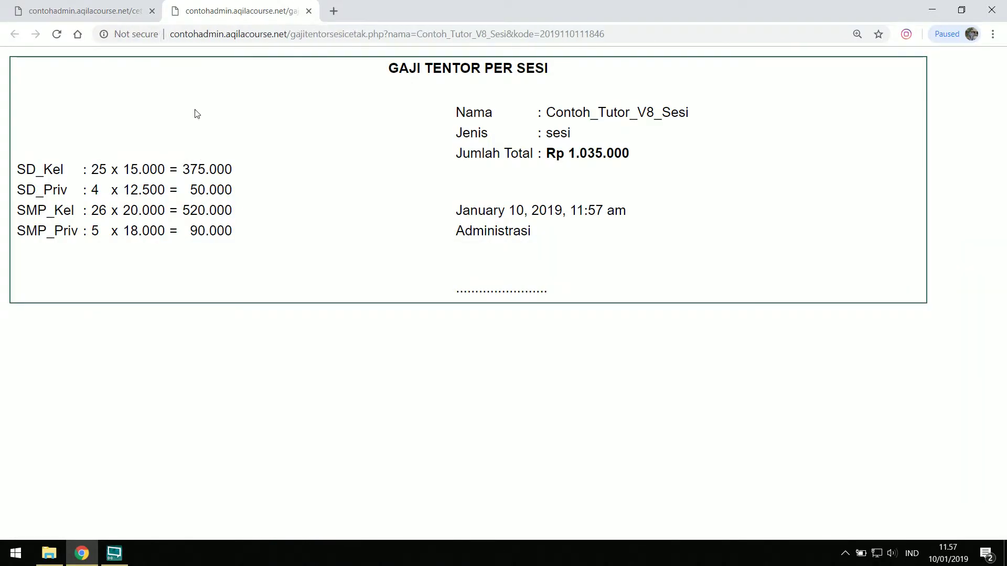
pyautogui.click(309, 11)
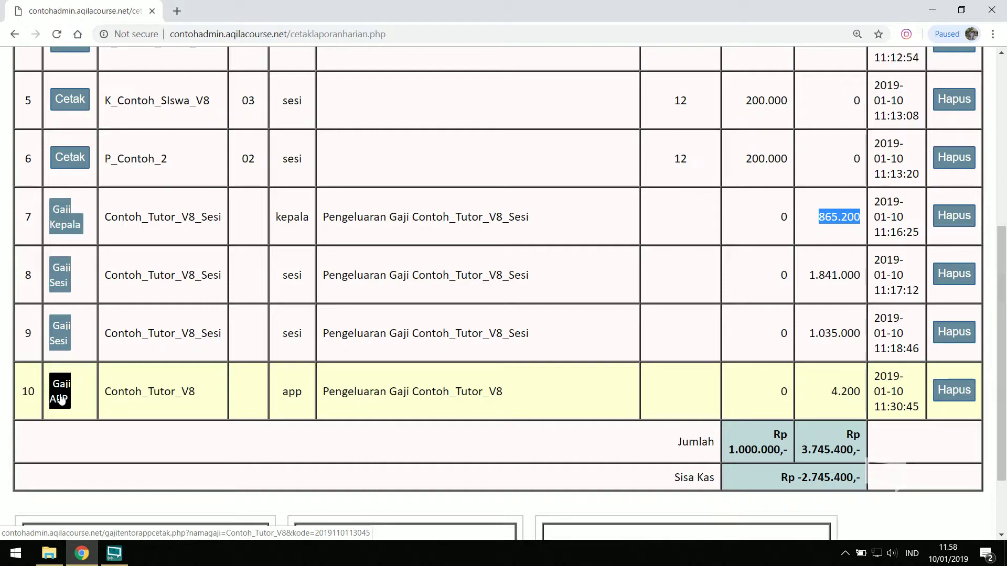
pyautogui.click(61, 399)
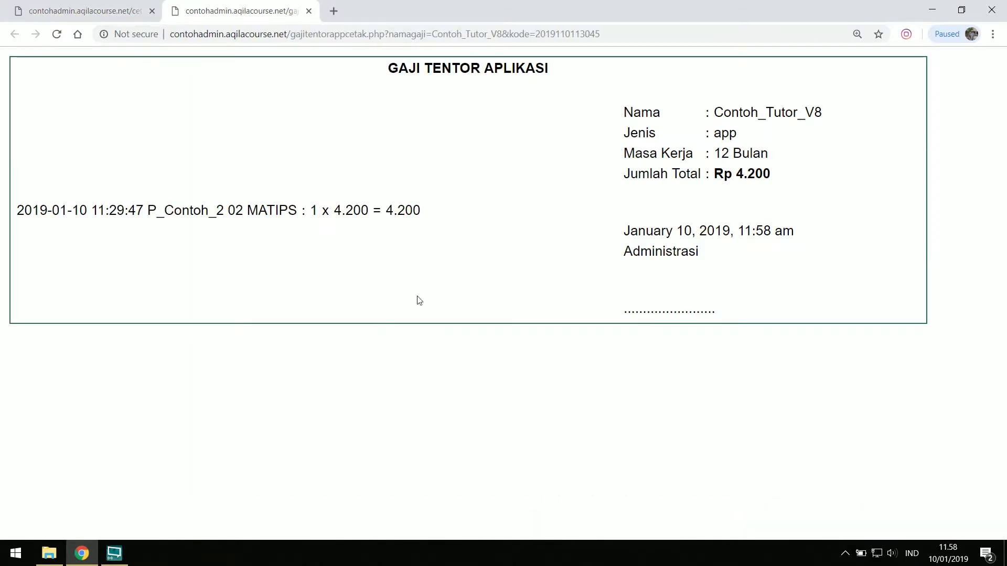
pyautogui.click(308, 11)
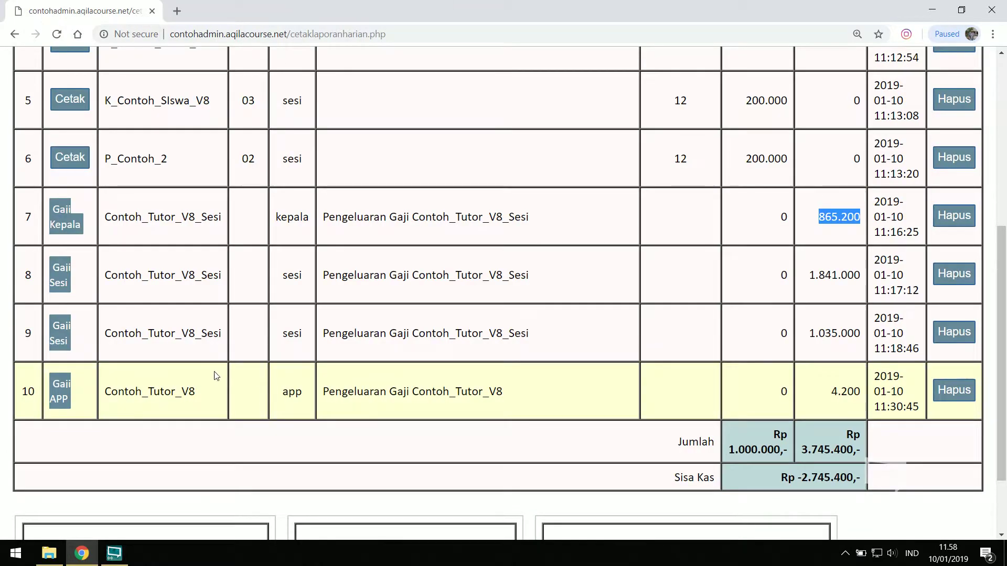
# - Examine the student's name and remaining sessions under Data Siswa Habis Paket Sesi, and return to the main menu
pyautogui.hotkey('ctrl', '-')
pyautogui.hotkey('ctrl', '-')
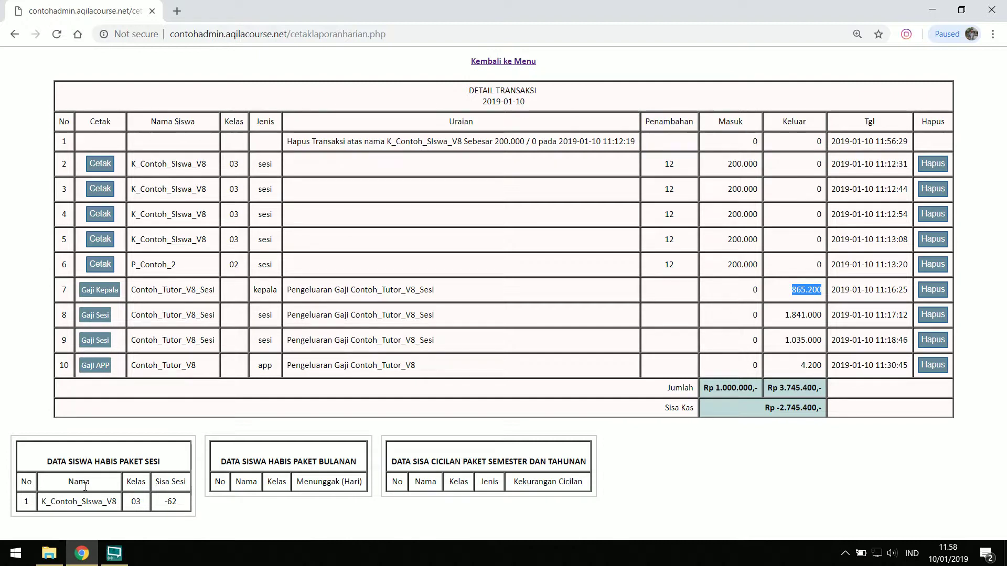
pyautogui.moveTo(42, 504); pyautogui.dragTo(116, 504)
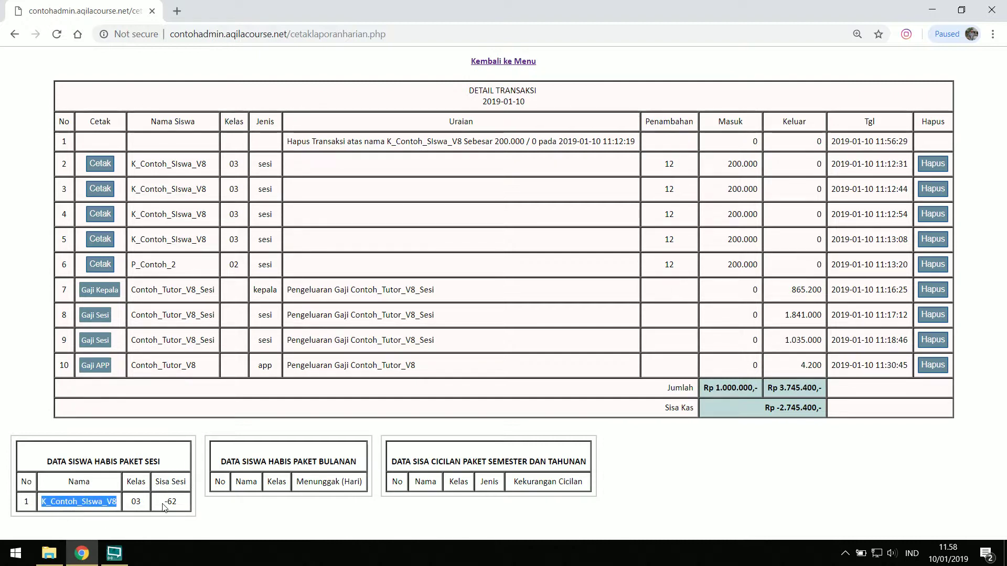
pyautogui.moveTo(163, 505); pyautogui.dragTo(178, 505)
pyautogui.click(225, 526)
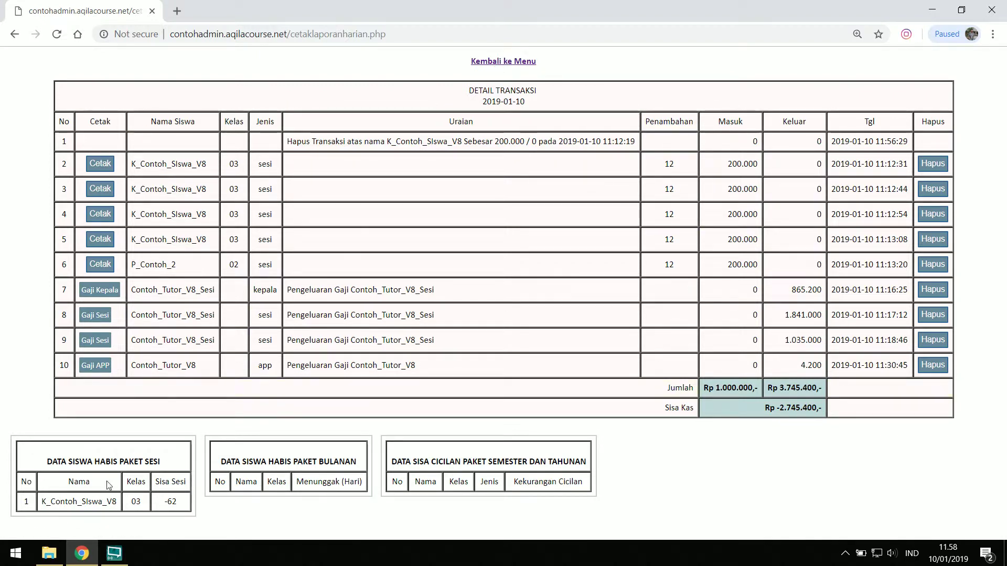
pyautogui.click(530, 67)
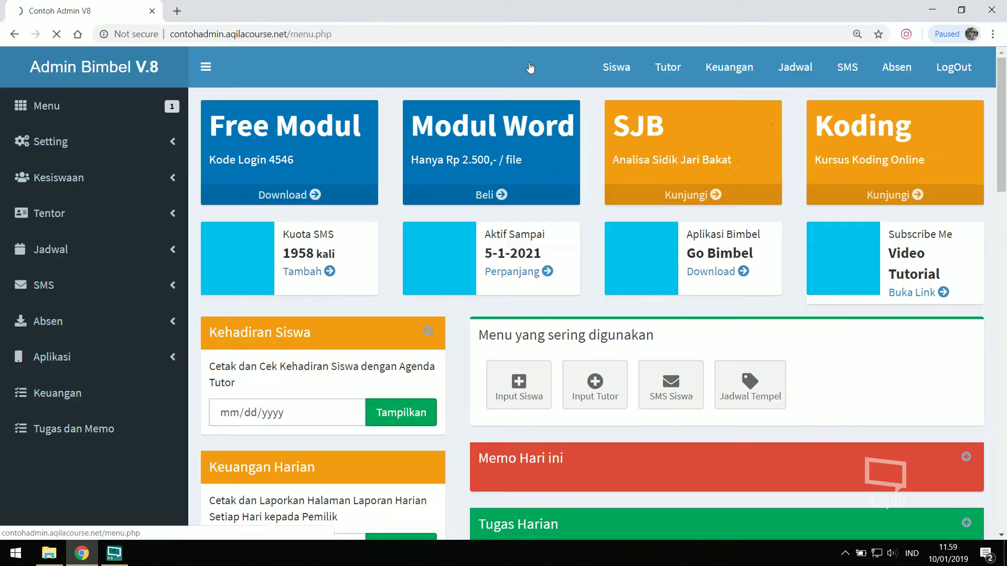
# - Display the monthly finance report for January from the Keuangan page and return to the main menu
pyautogui.click(729, 67)
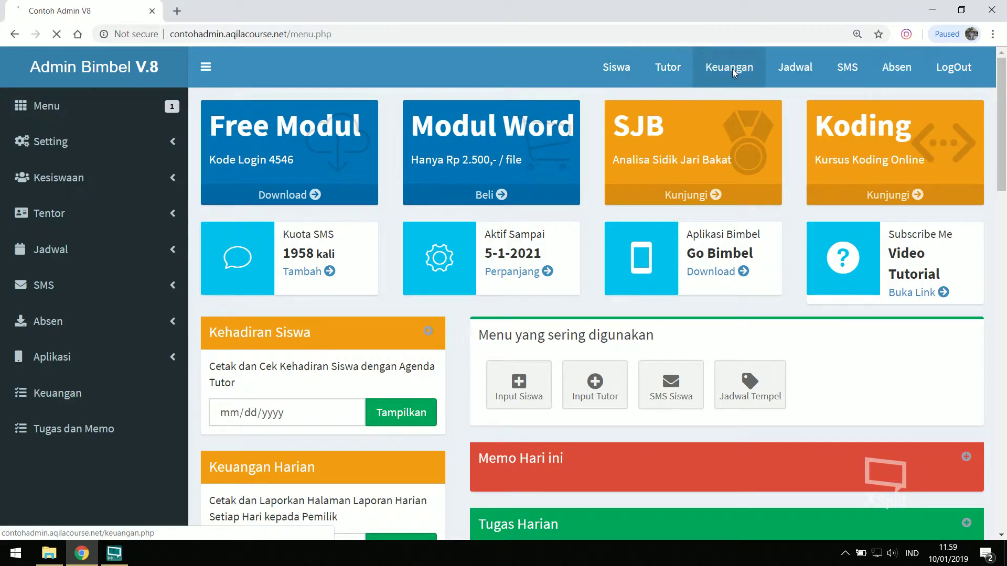
pyautogui.click(390, 247)
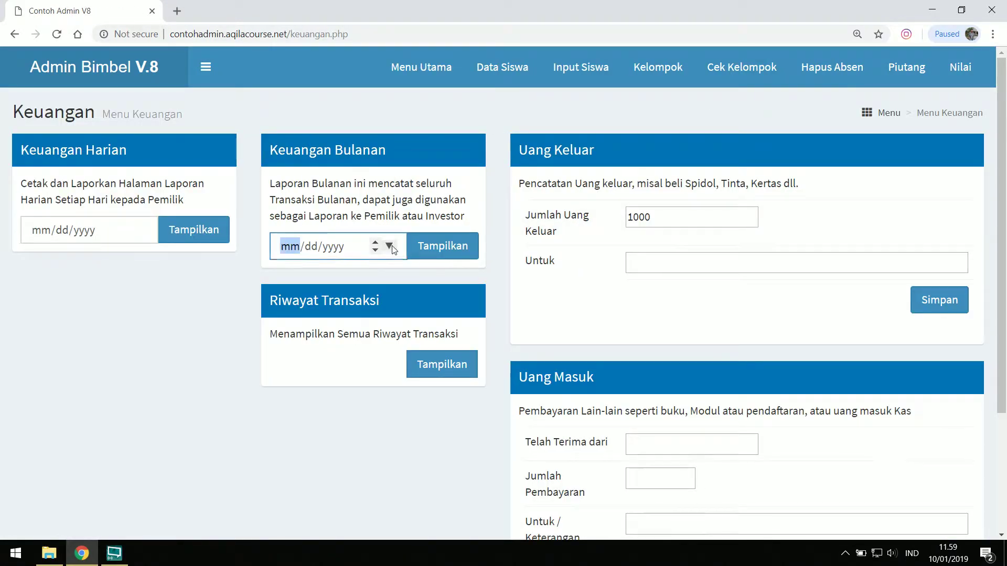
pyautogui.click(404, 340)
pyautogui.click(449, 246)
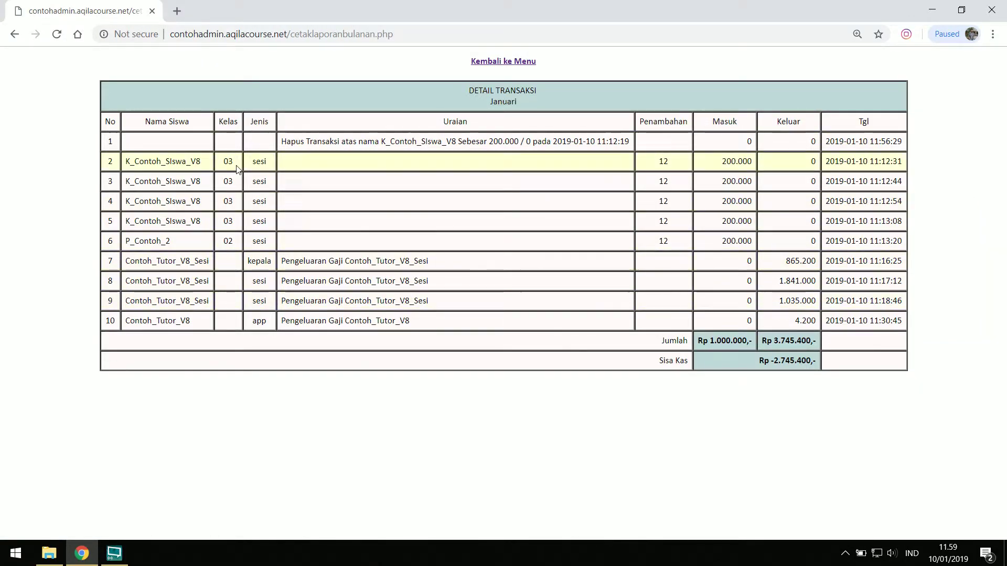
pyautogui.click(512, 62)
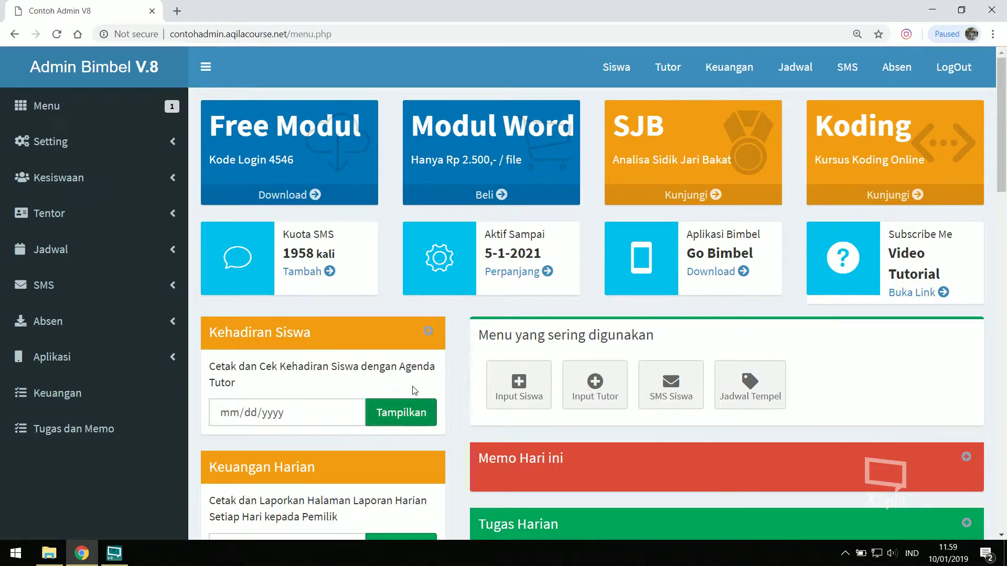
# - Display the full transaction history (Riwayat Transaksi) from the Keuangan page and return to the main menu
pyautogui.click(712, 75)
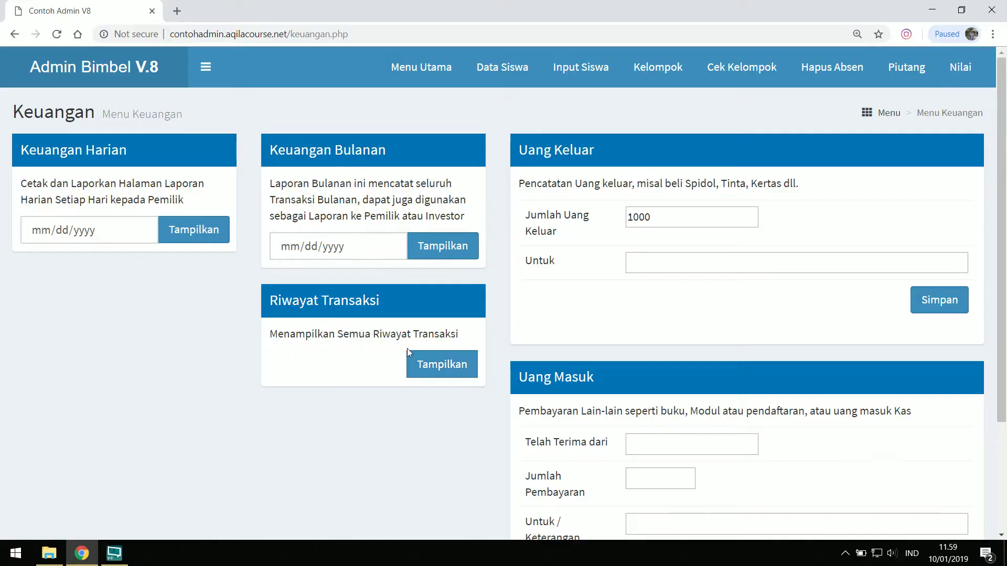
pyautogui.click(427, 363)
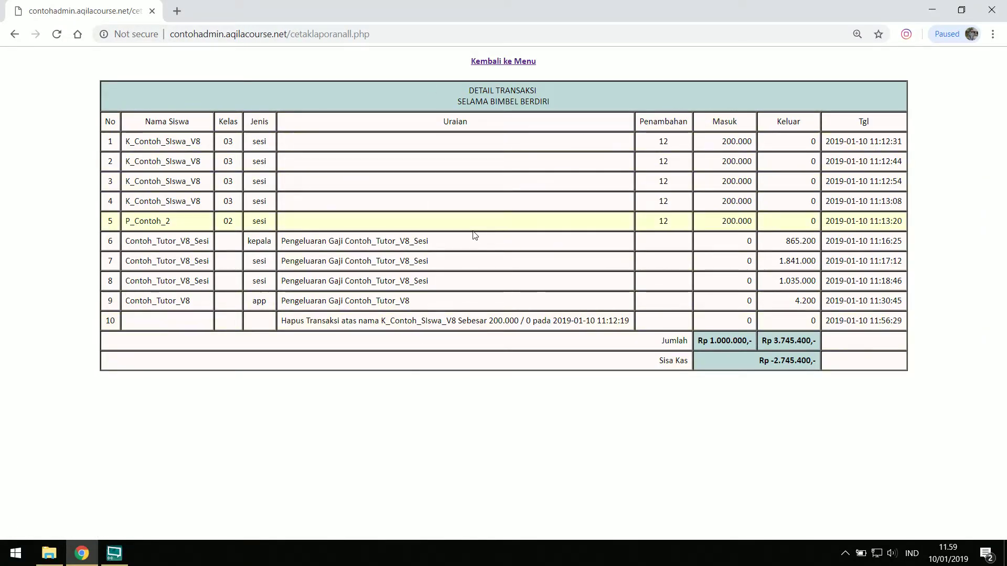
pyautogui.click(517, 62)
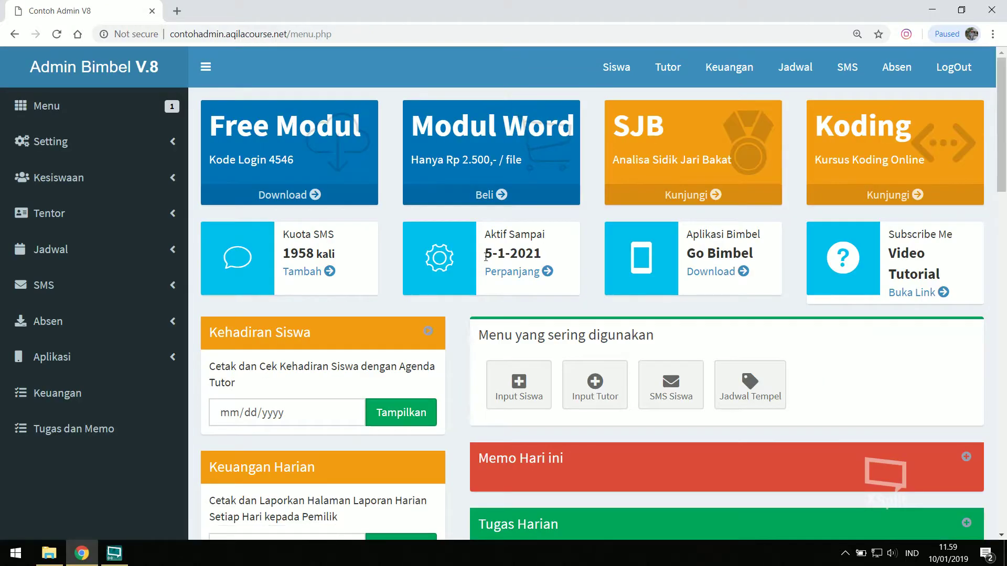
# - Record an outgoing payment (Uang Keluar) of 1000000 for spidol, save it and return from its receipt to the main menu
pyautogui.click(729, 67)
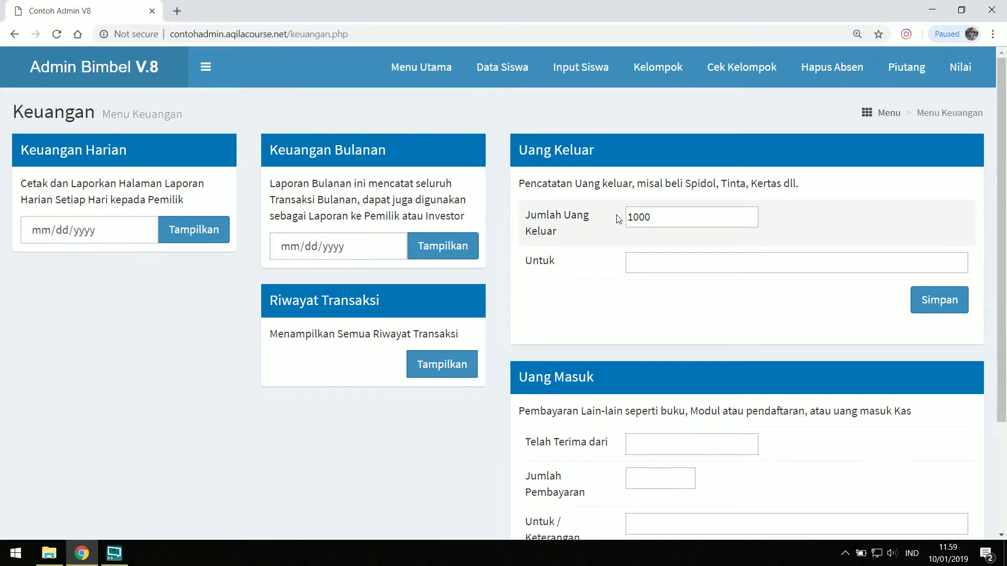
pyautogui.click(653, 218)
pyautogui.click(654, 243)
pyautogui.click(678, 264)
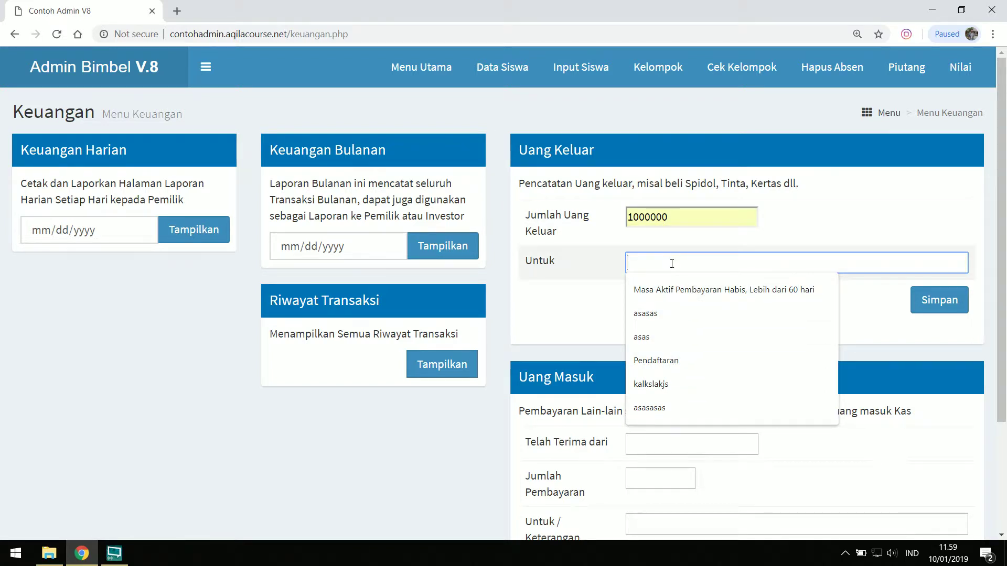
pyautogui.write('spidol')
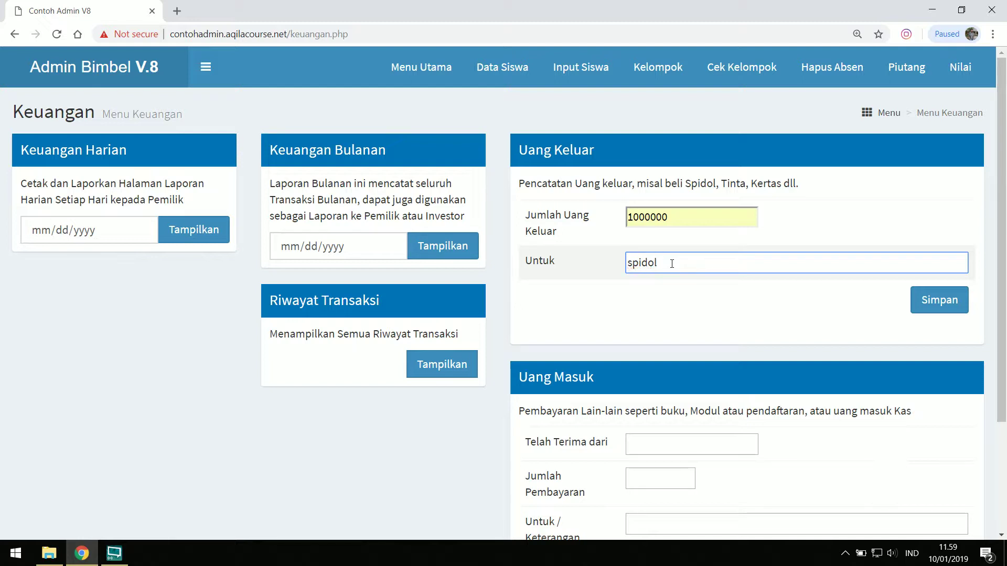
pyautogui.click(929, 306)
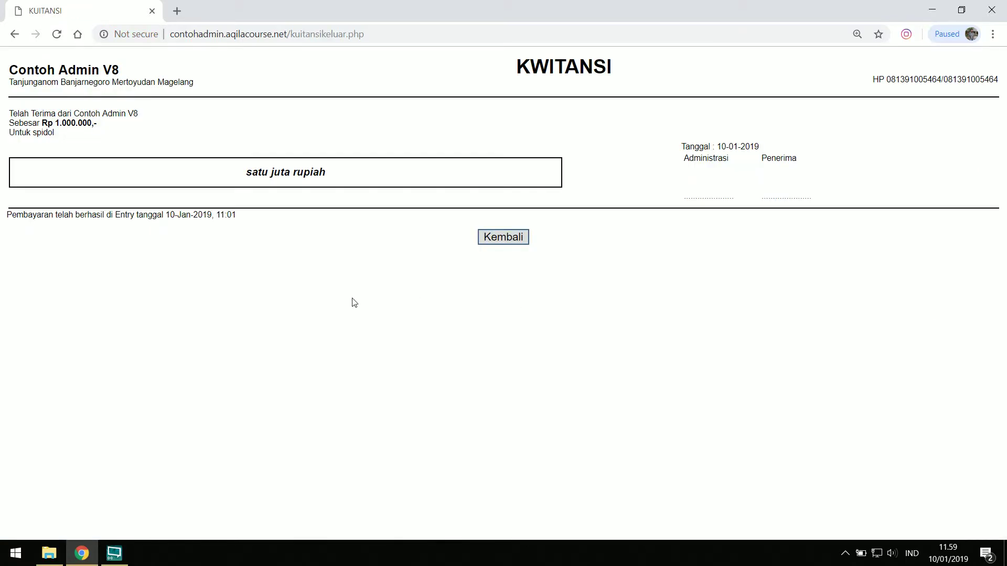
pyautogui.click(485, 239)
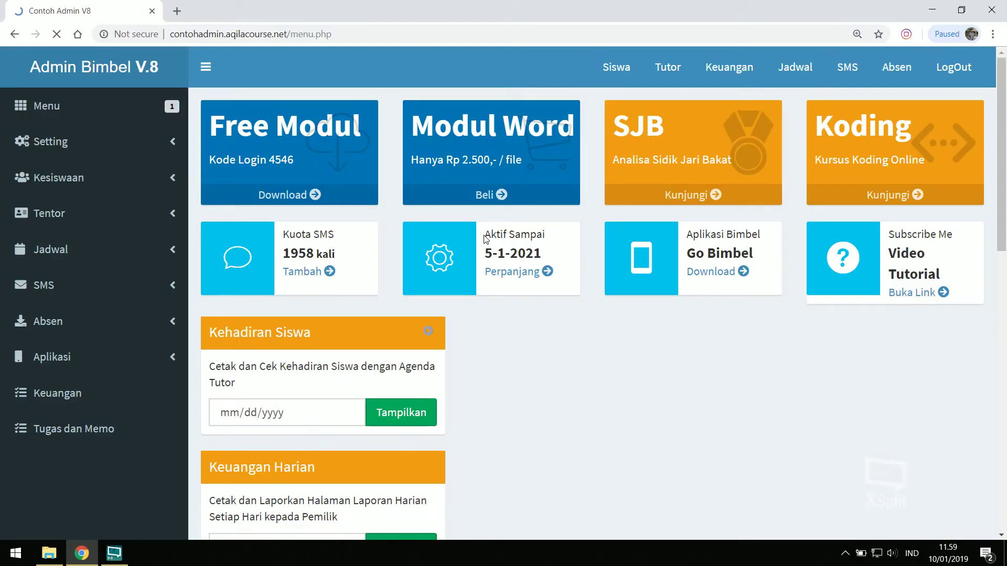
# - Display the daily finance report for 01/10/2019, check the spidol expense entry and return to the main menu
pyautogui.scroll(-3, 419, 294)
pyautogui.click(348, 350)
pyautogui.click(345, 446)
pyautogui.click(401, 351)
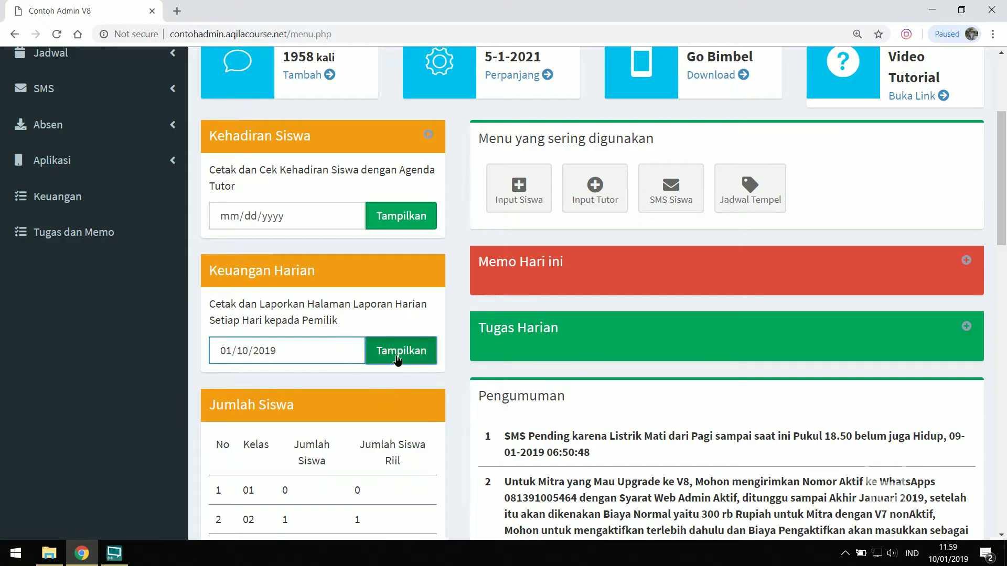
pyautogui.moveTo(284, 391); pyautogui.dragTo(756, 405)
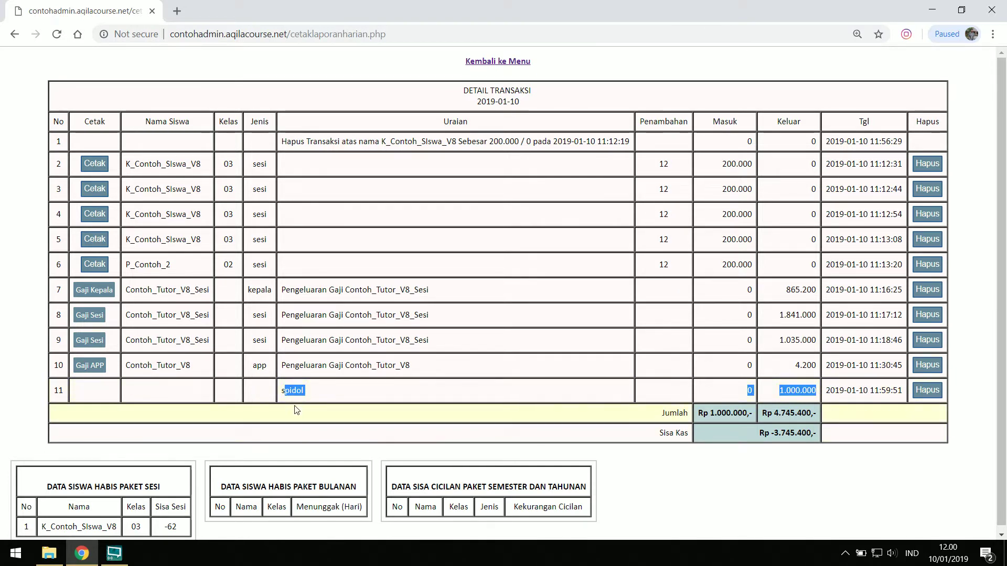
pyautogui.click(501, 62)
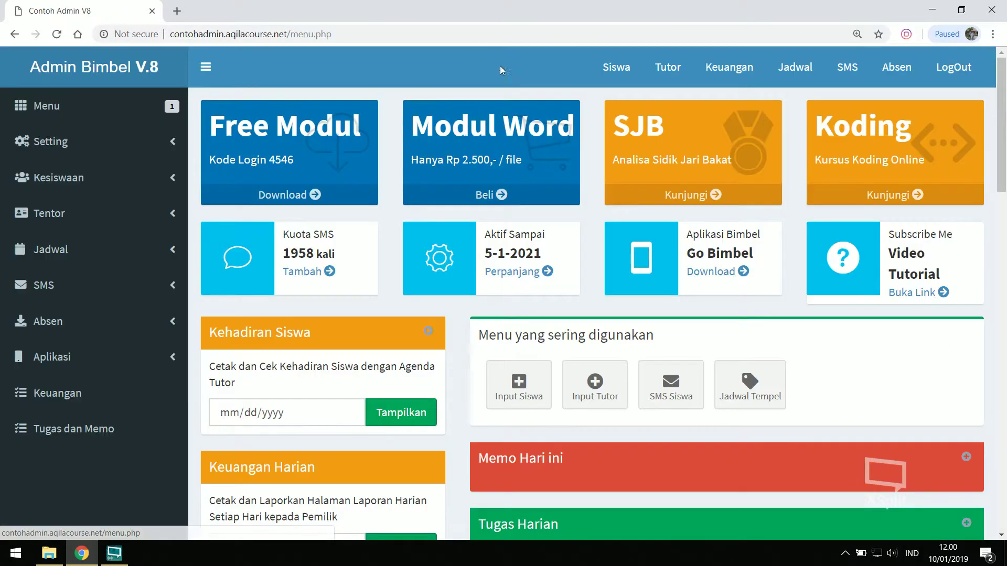
# - Fill in the Uang Masuk form on the Keuangan page with the payer's full name, amount 200000 and description Pendaftaran
pyautogui.scroll(-3, 719, 269)
pyautogui.scroll(3, 553, 299)
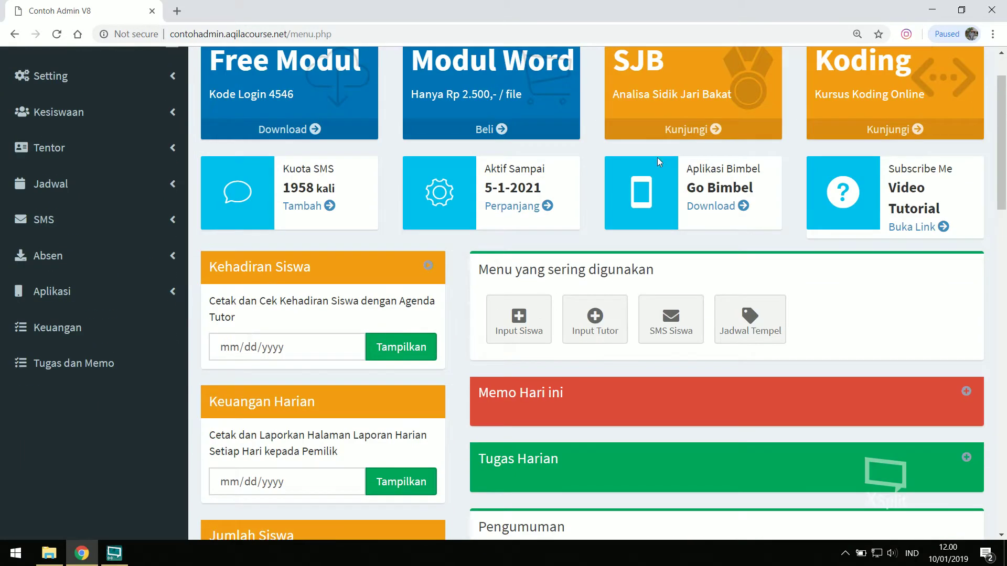
pyautogui.click(718, 79)
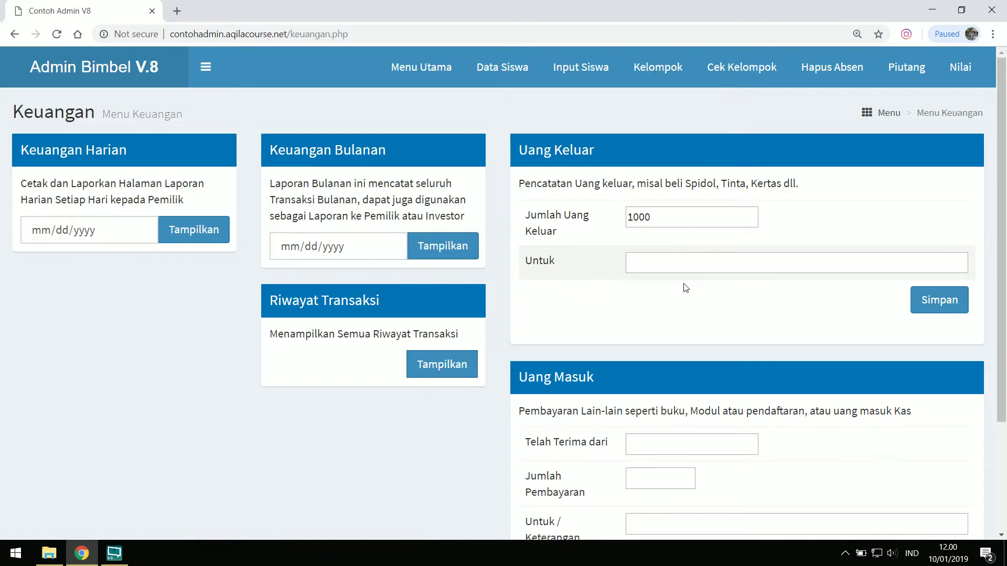
pyautogui.scroll(-3, 692, 262)
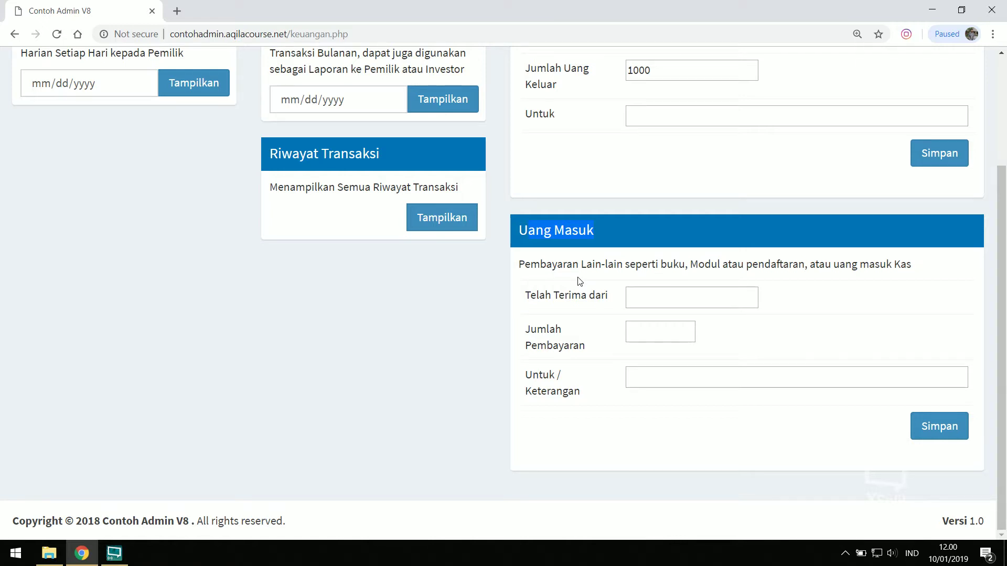
pyautogui.click(640, 294)
pyautogui.click(645, 325)
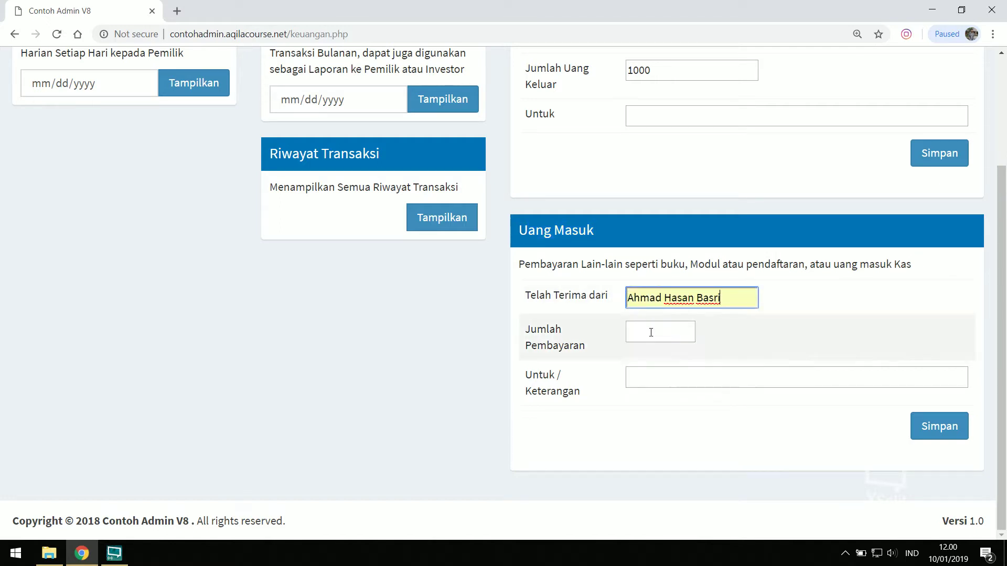
pyautogui.click(649, 330)
pyautogui.click(651, 366)
pyautogui.click(651, 369)
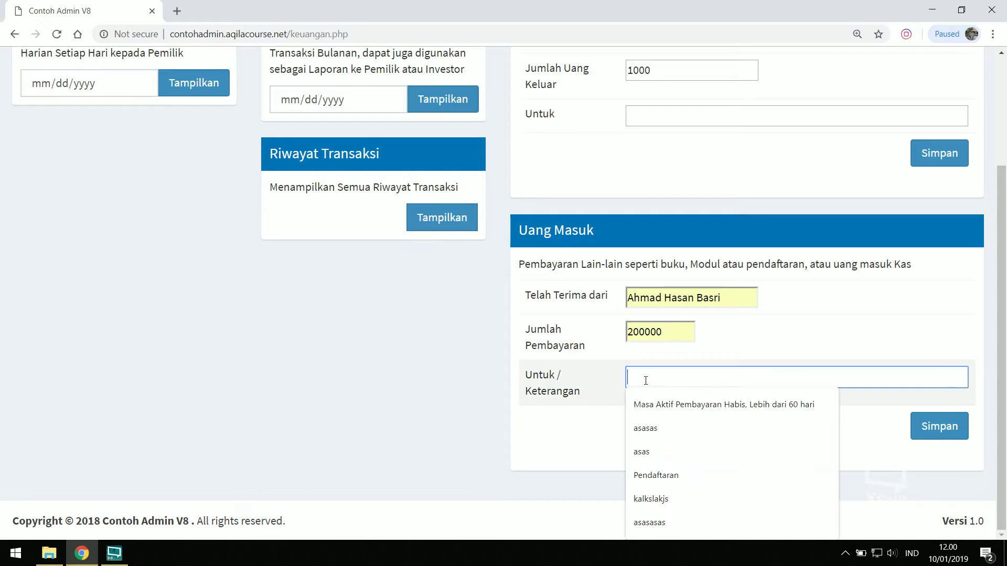
pyautogui.click(643, 474)
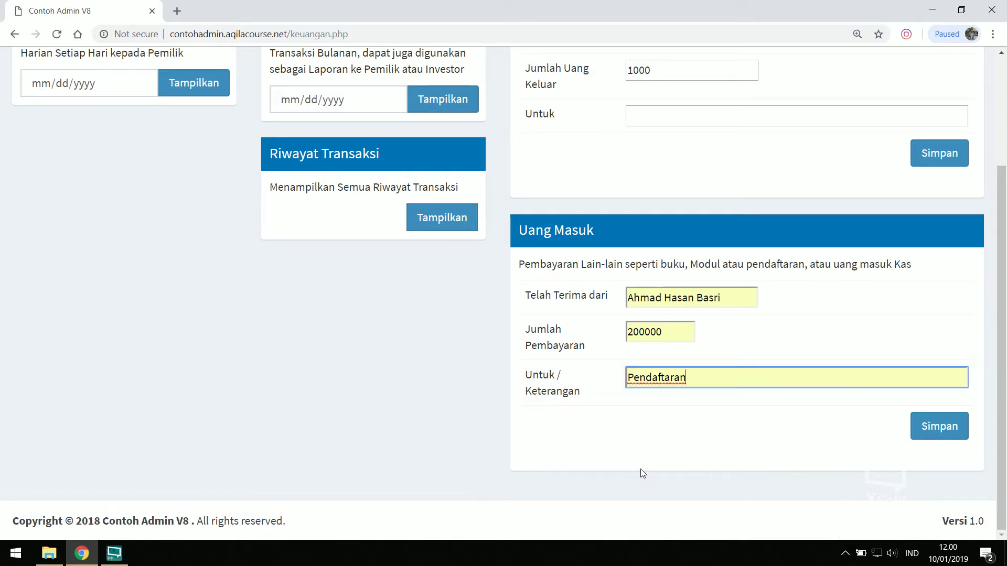
# - Change the incoming payment's description to tambah uang kas and its amount to 5000000, save it and return from its receipt to the main menu
pyautogui.doubleClick(699, 373)
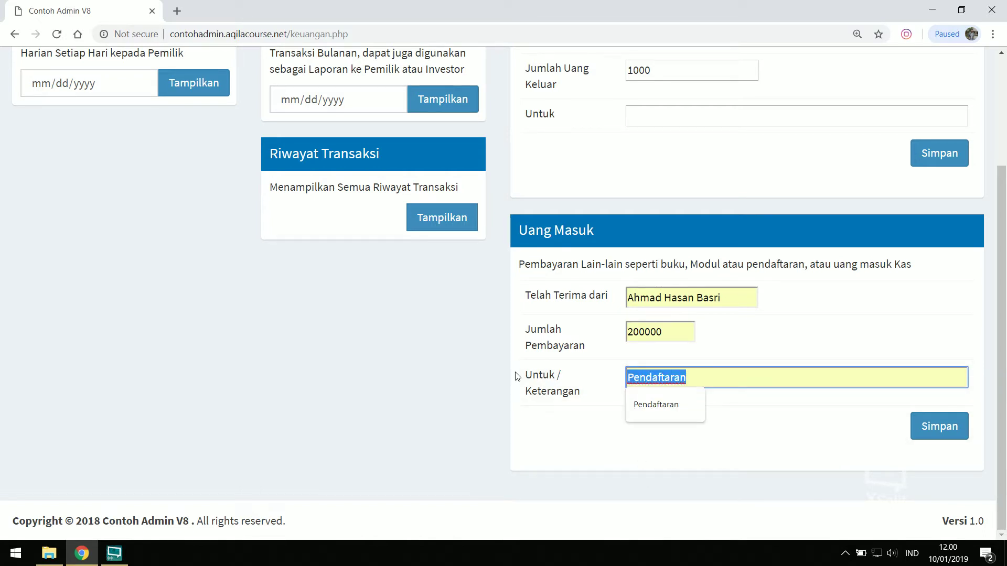
pyautogui.write('tambah uang kas')
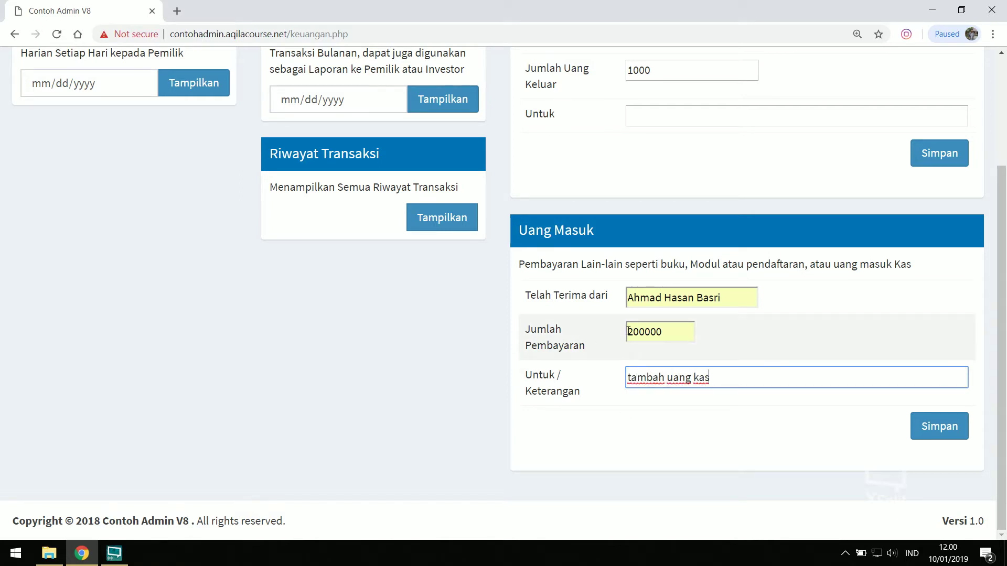
pyautogui.click(632, 331)
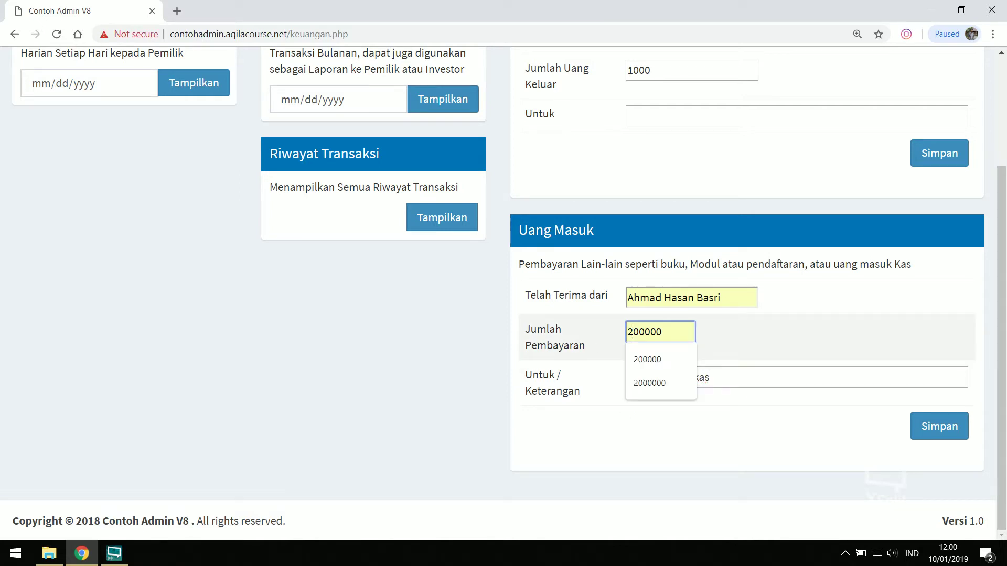
pyautogui.press('BackSpace')
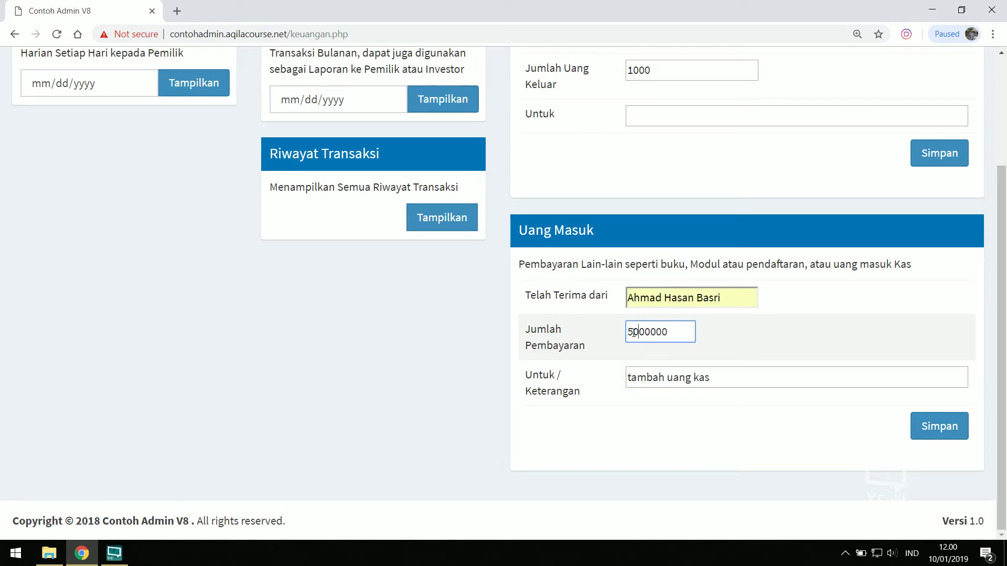
pyautogui.click(936, 428)
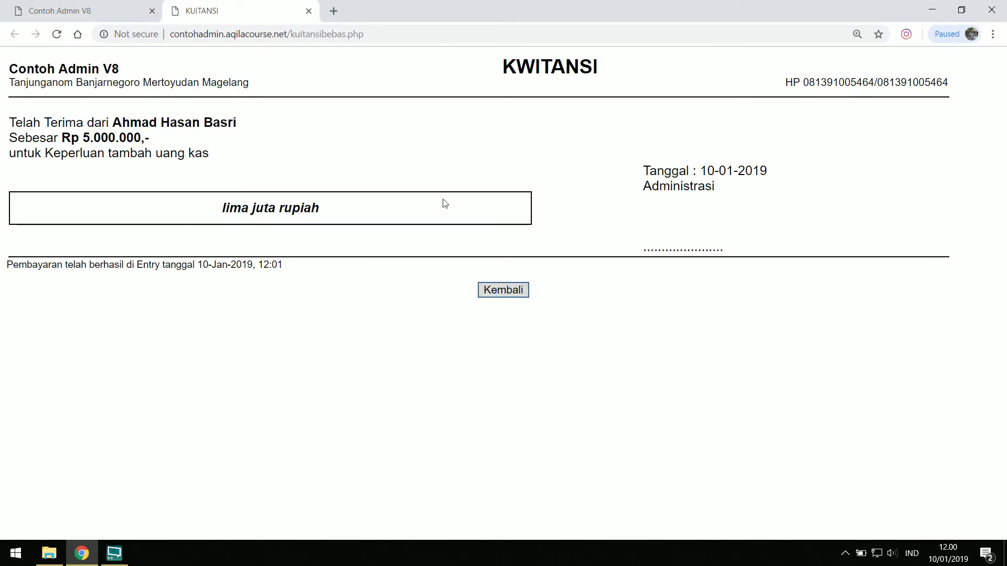
pyautogui.click(501, 293)
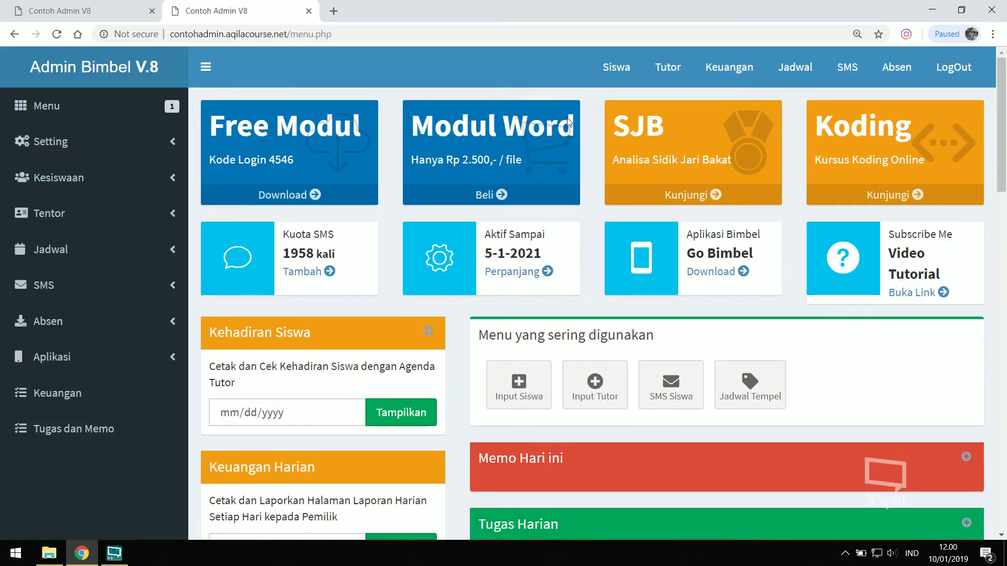
# - Display the daily finance report for 01/10/2019 and check the description and incoming amount of the tambah uang kas entry
pyautogui.click(733, 68)
pyautogui.click(140, 230)
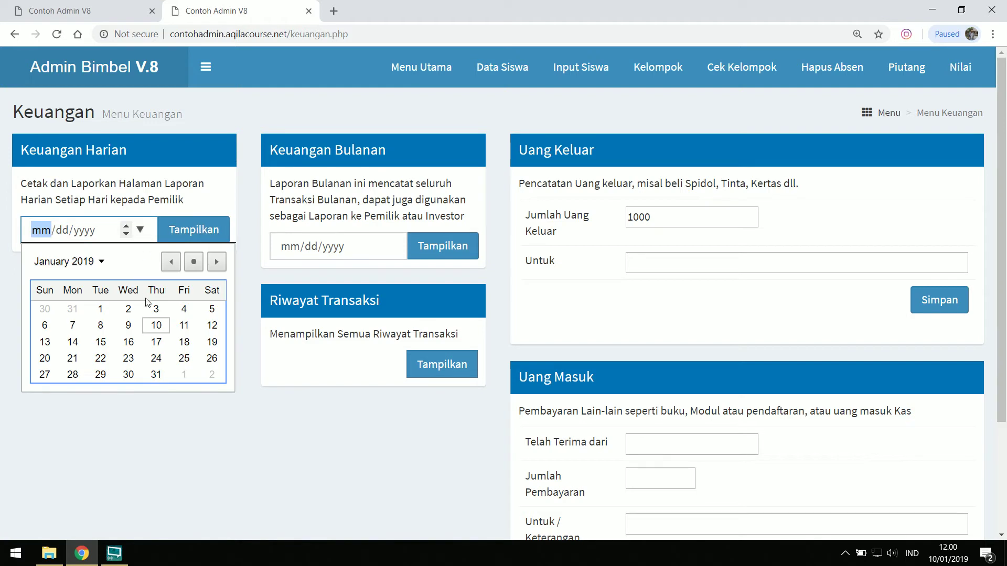
pyautogui.click(155, 325)
pyautogui.click(200, 229)
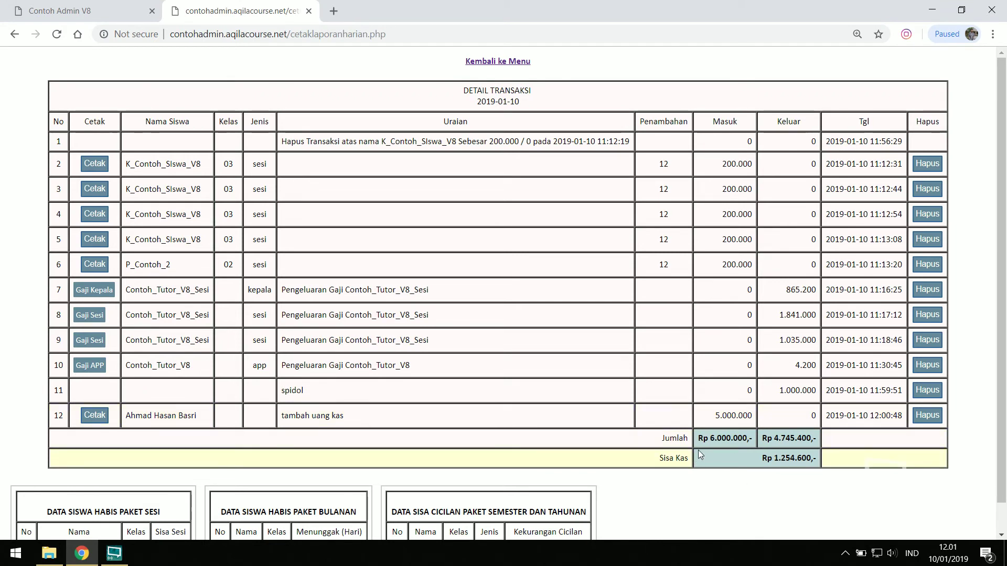
pyautogui.moveTo(270, 418); pyautogui.dragTo(374, 414)
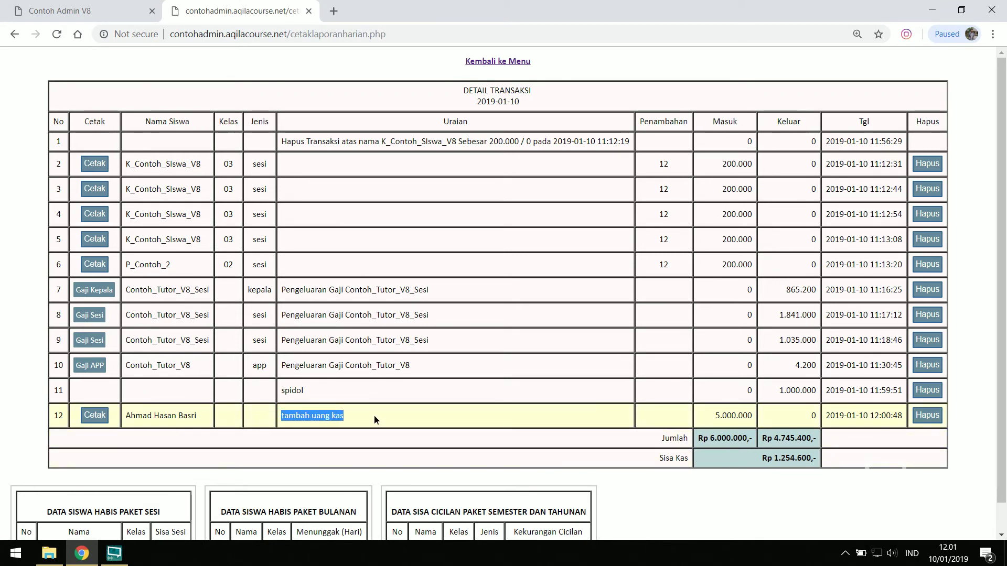
pyautogui.moveTo(706, 418); pyautogui.dragTo(780, 420)
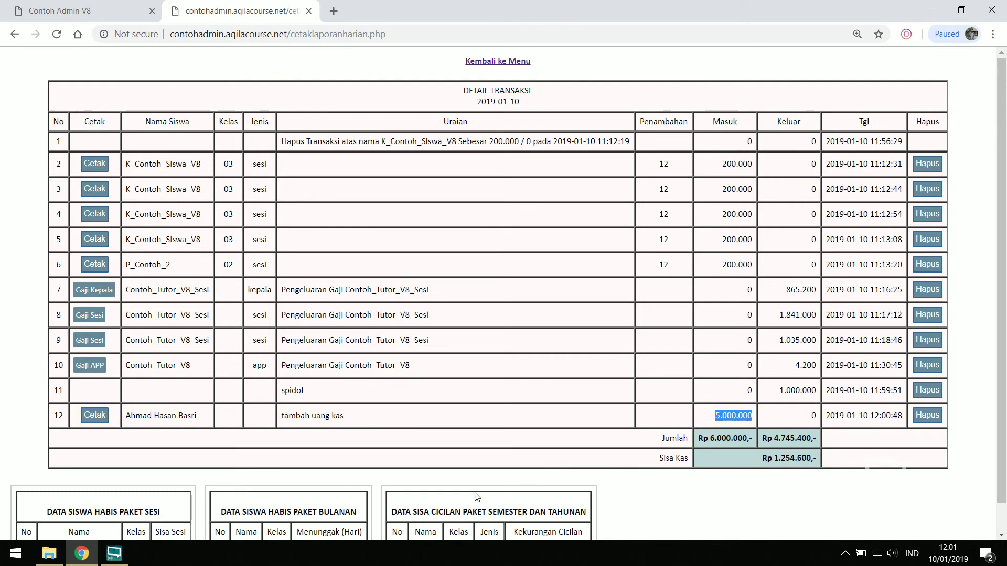
# - Display the receipt for the tambah uang kas transaction and return through the main menu to the Keuangan page
pyautogui.click(95, 416)
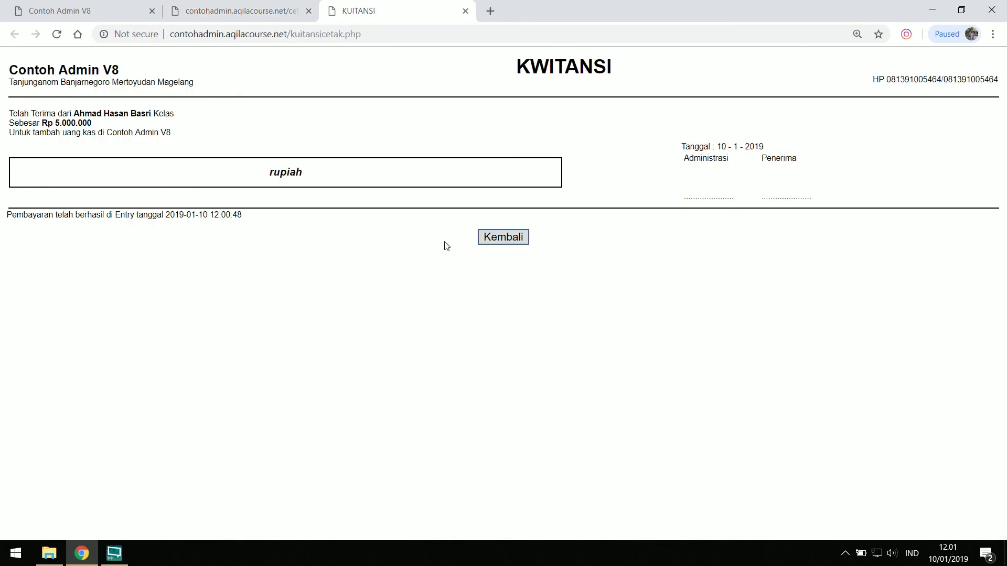
pyautogui.click(502, 238)
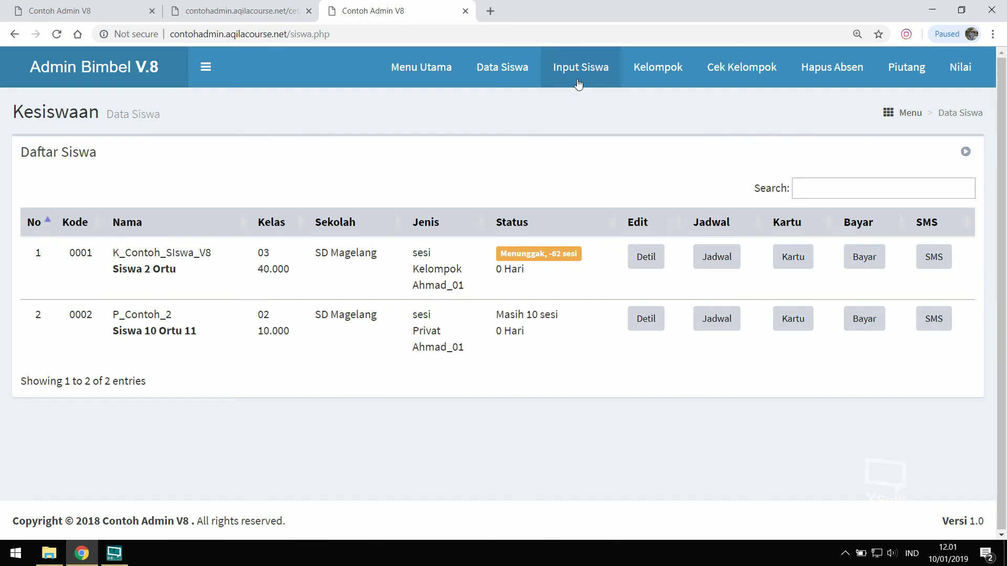
pyautogui.click(440, 71)
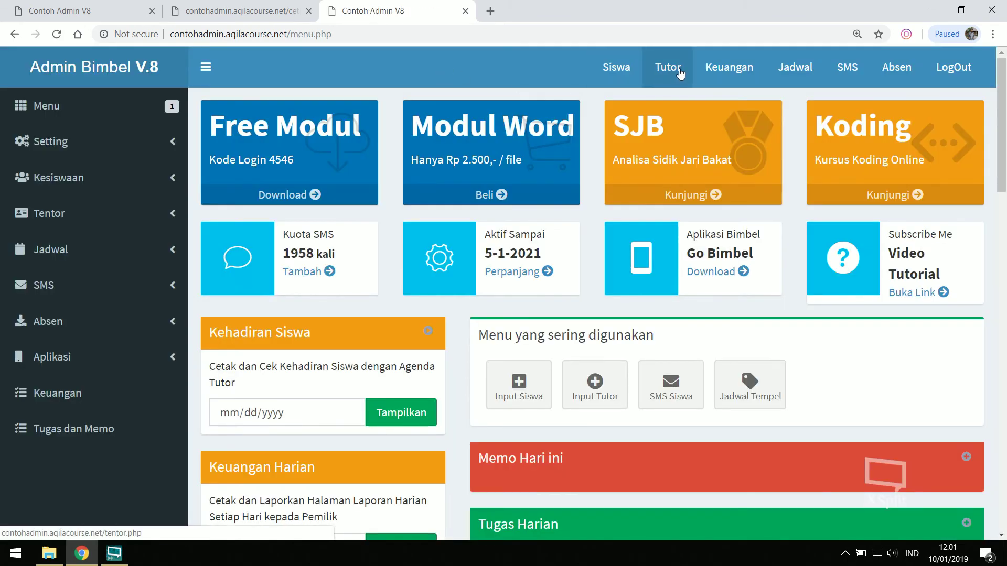
pyautogui.click(733, 76)
pyautogui.scroll(-3, 558, 340)
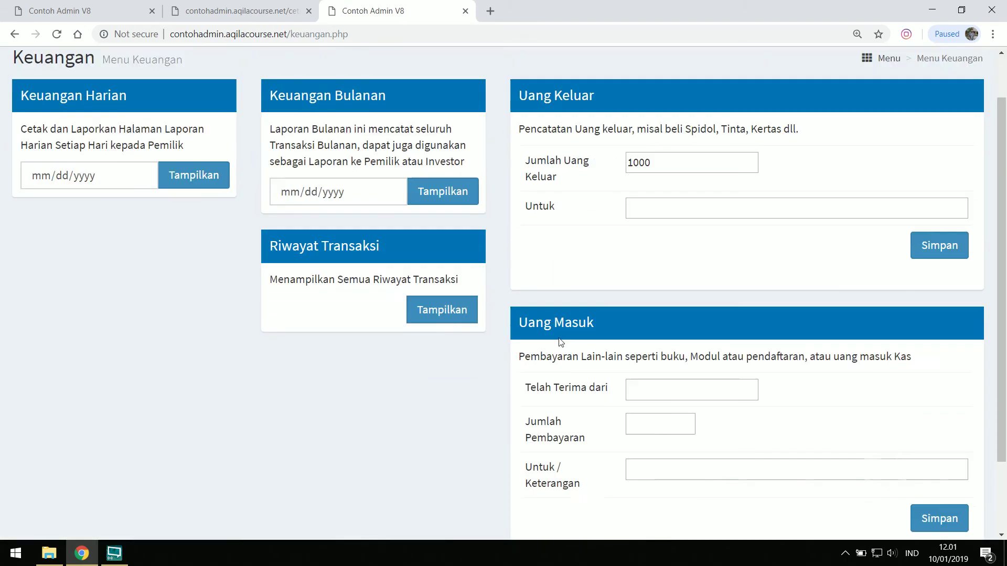
pyautogui.scroll(3, 559, 338)
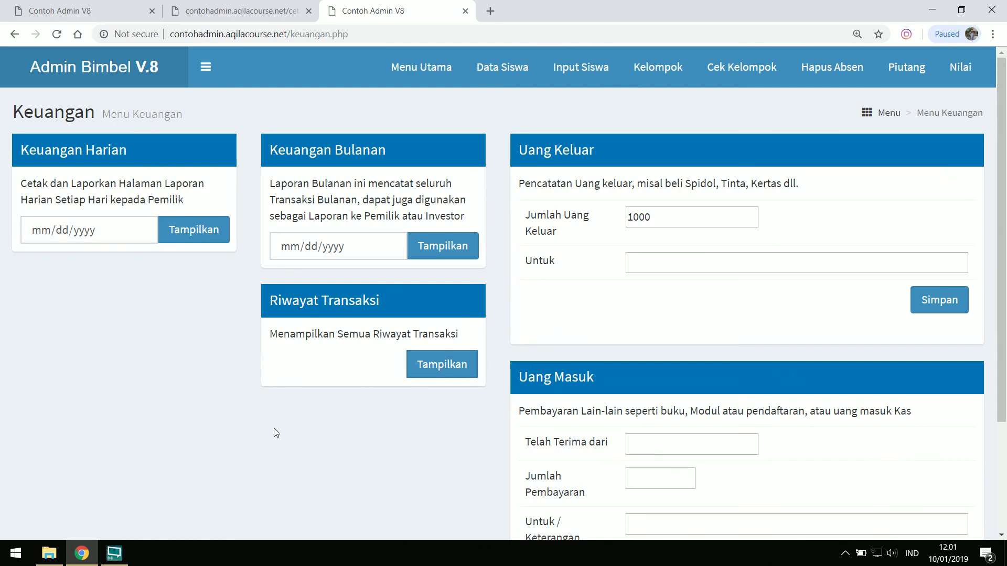
pyautogui.click(114, 553)
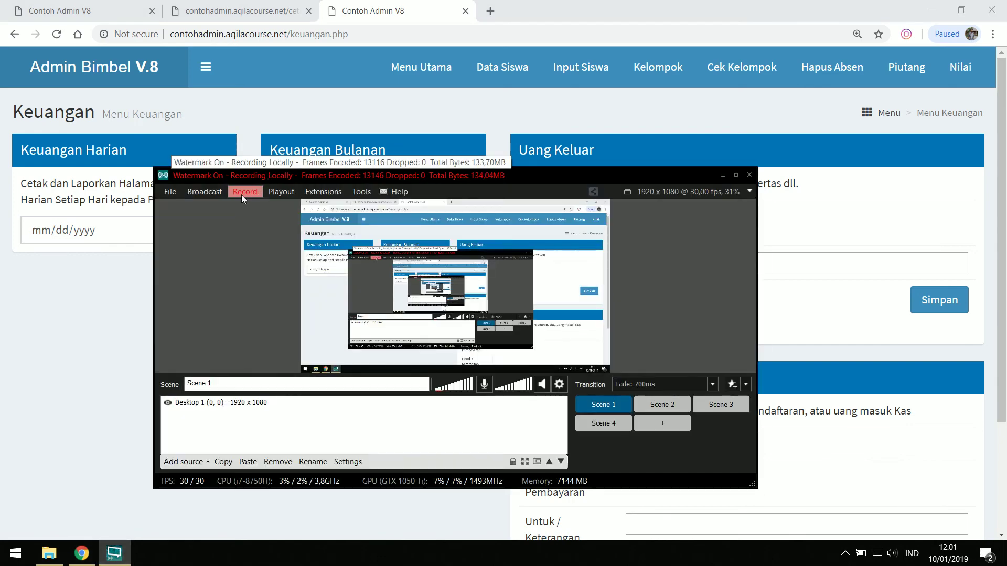